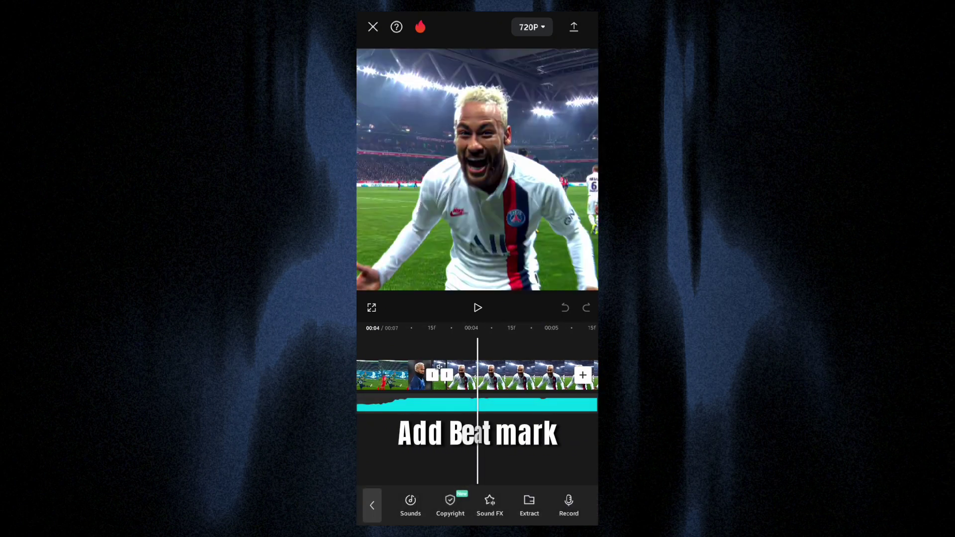
- Auto-generate beat marks along the music track
left_click(523, 405)
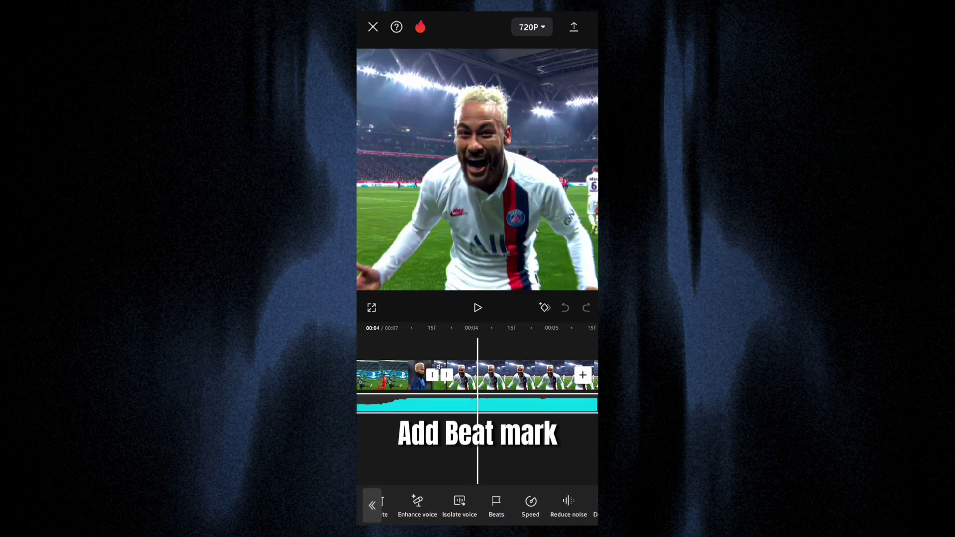
left_click(496, 505)
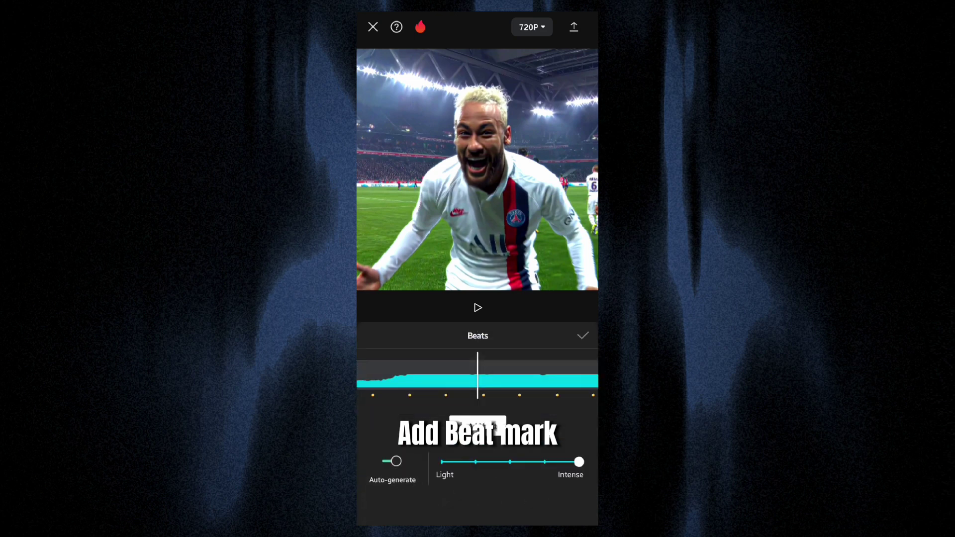
left_click(582, 335)
- Play the edit to hear the beats, stopping on the celebration clip
scroll(478, 376, "left", 5)
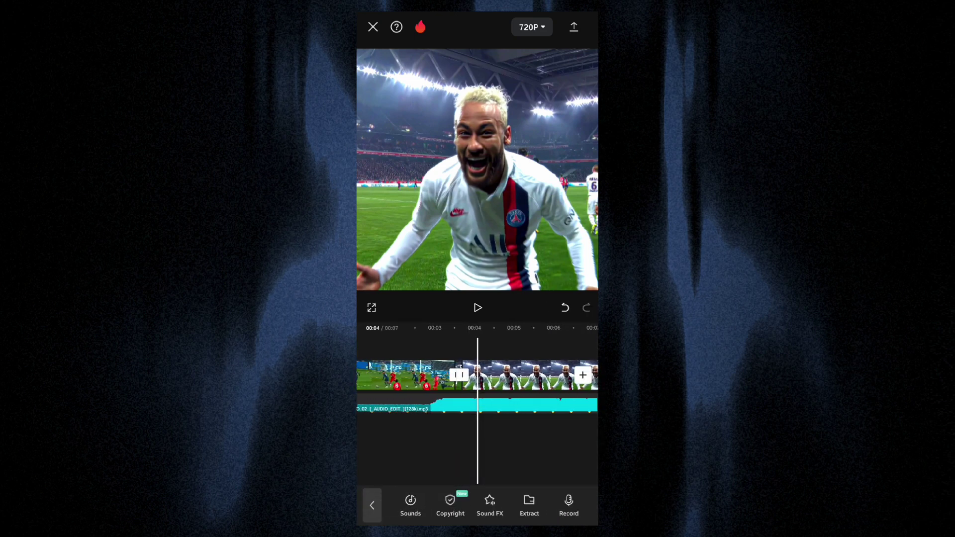
left_click(478, 307)
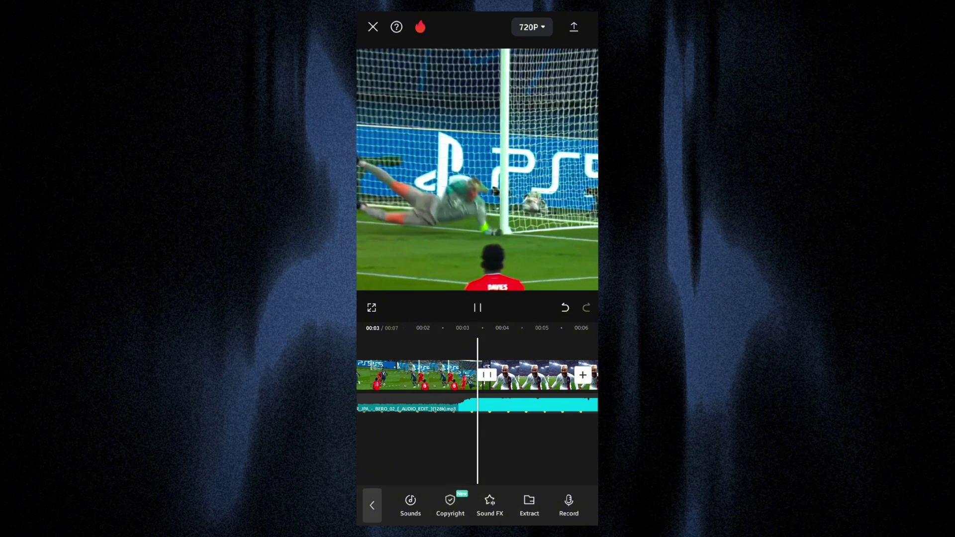
left_click(478, 307)
scroll(477, 376, "right", 1)
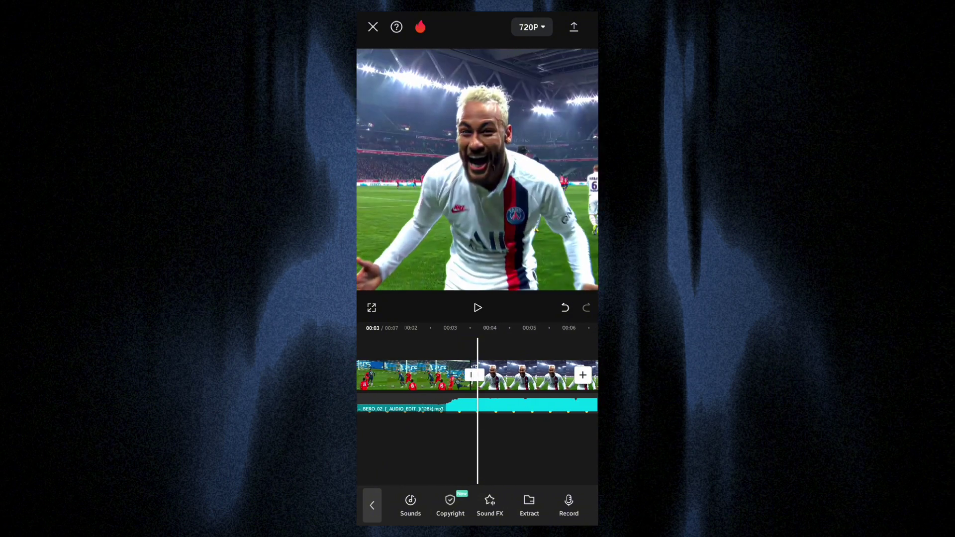
left_click(372, 506)
- Add the troll-face photo as an overlay
left_click(486, 503)
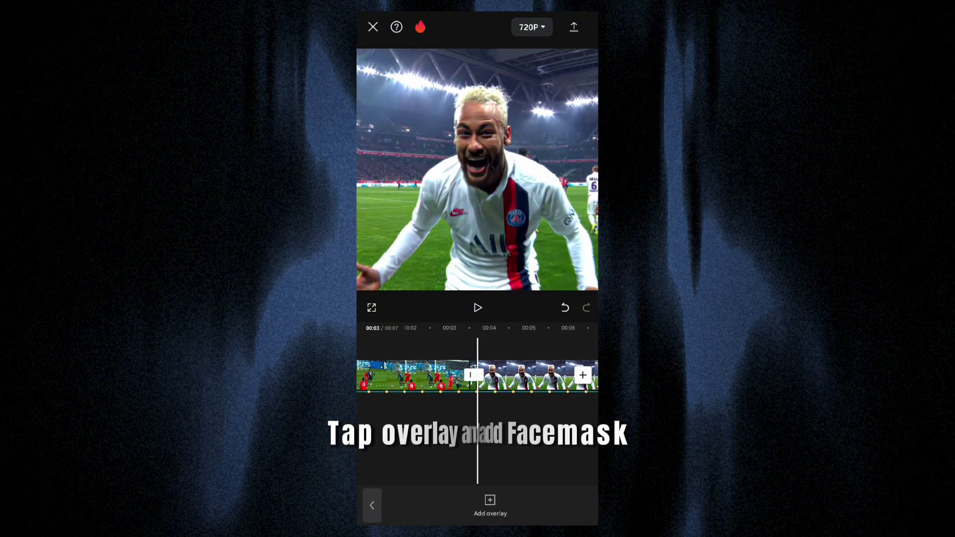
left_click(490, 505)
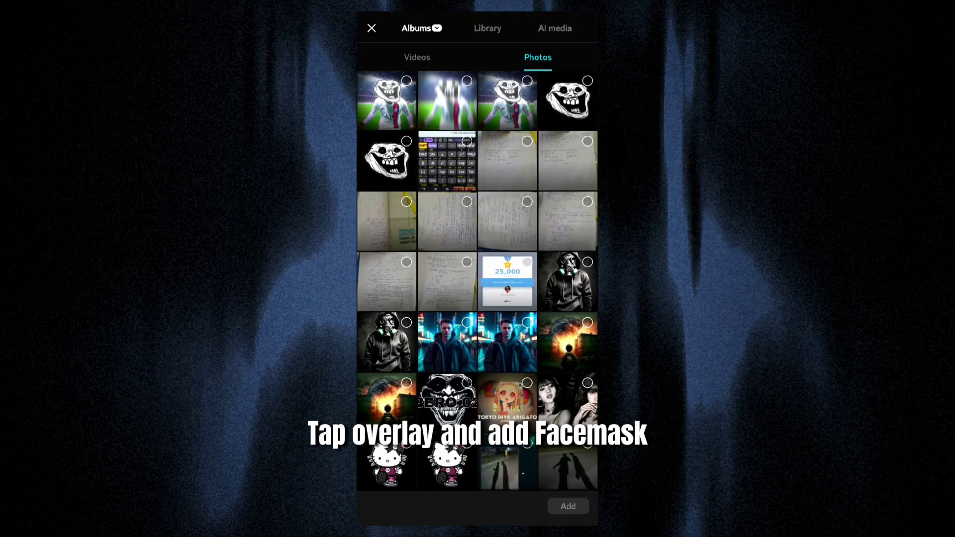
left_click(387, 160)
left_click(583, 28)
left_click(568, 507)
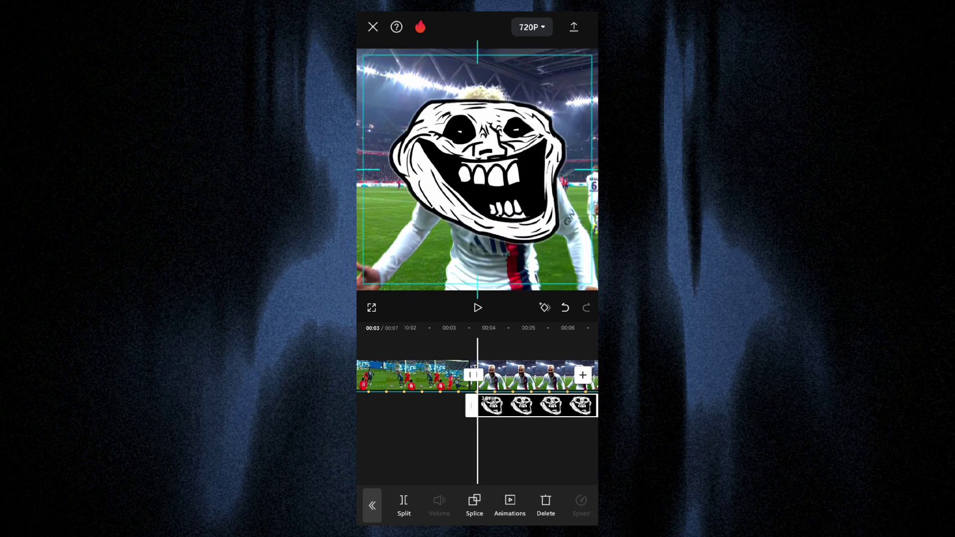
- Size and position the troll face over the player's head, running to the edit's end
left_click_drag(477, 170, 467, 131)
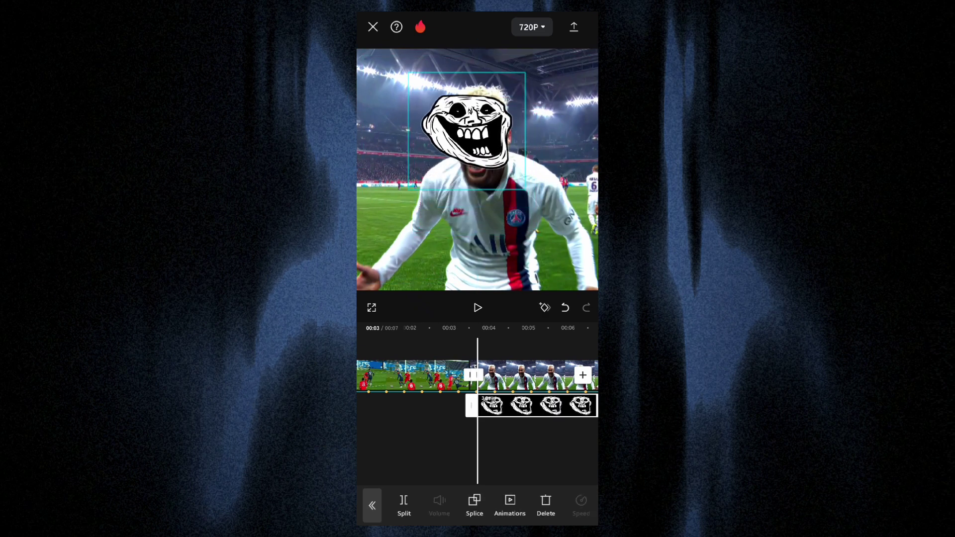
left_click_drag(525, 189, 546, 200)
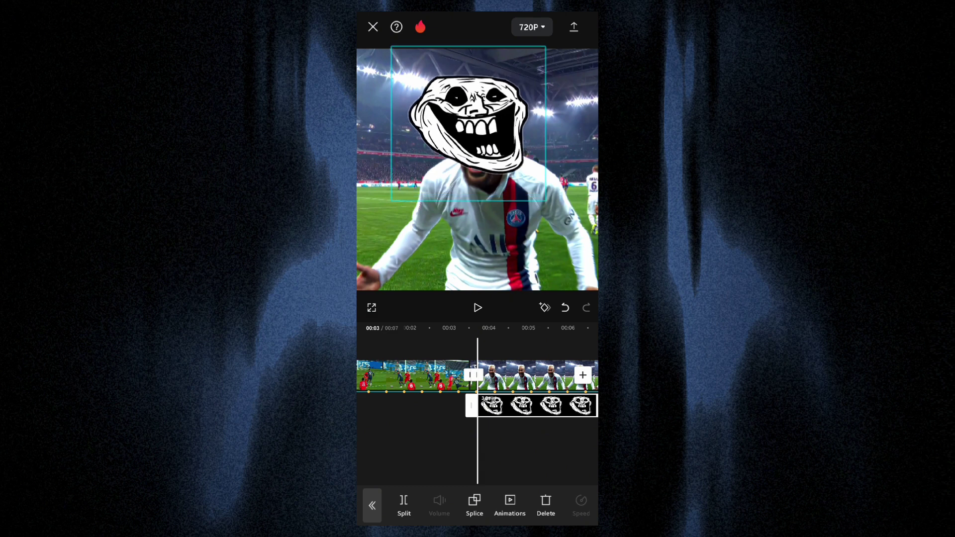
left_click_drag(468, 123, 470, 133)
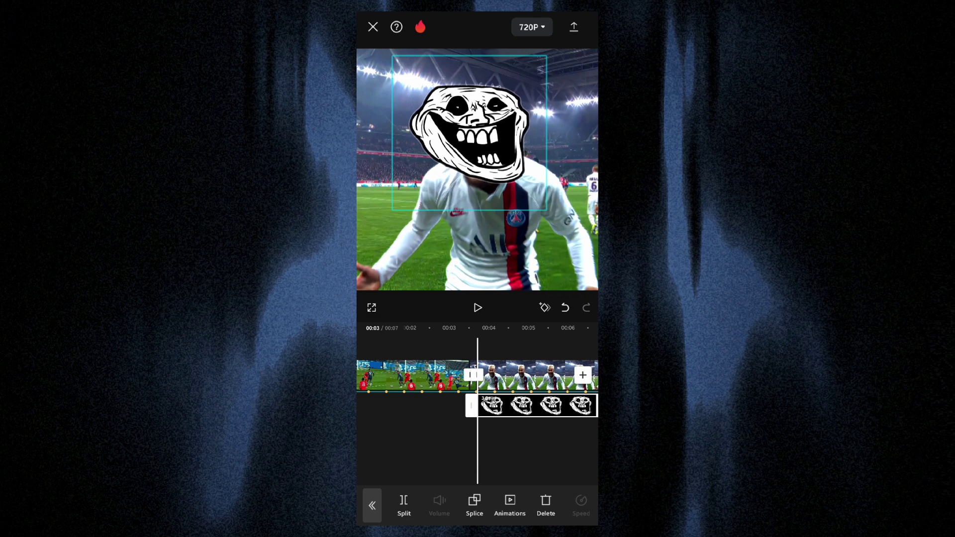
left_click_drag(527, 378, 426, 378)
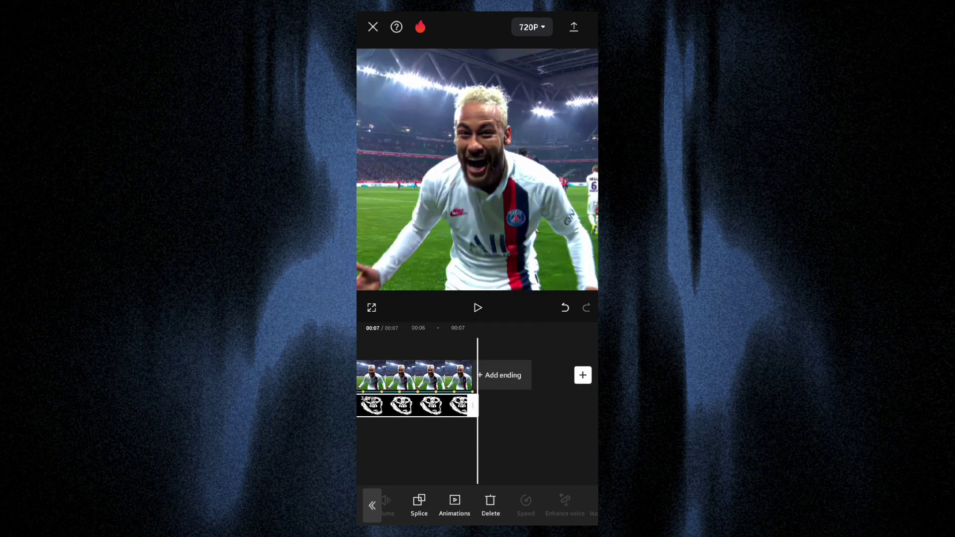
left_click_drag(448, 448, 568, 448)
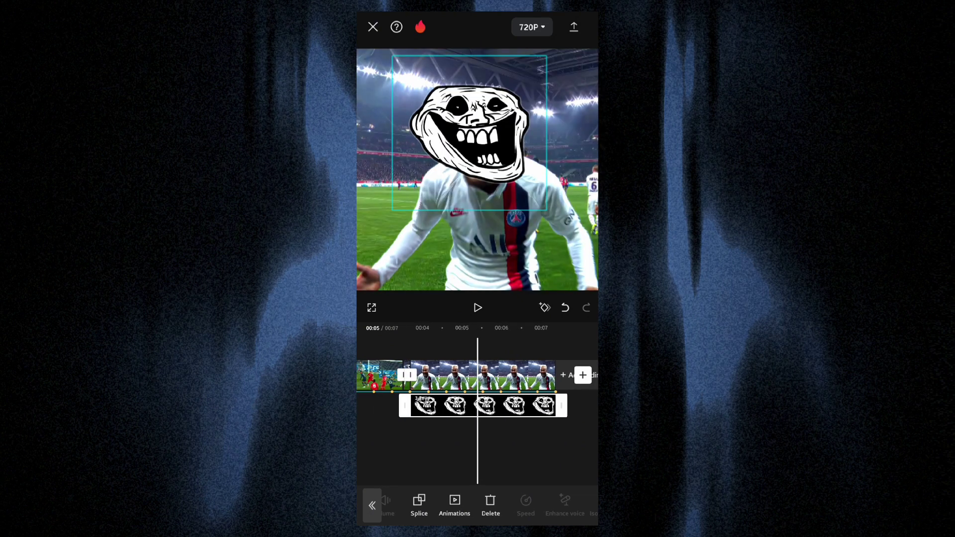
left_click(372, 506)
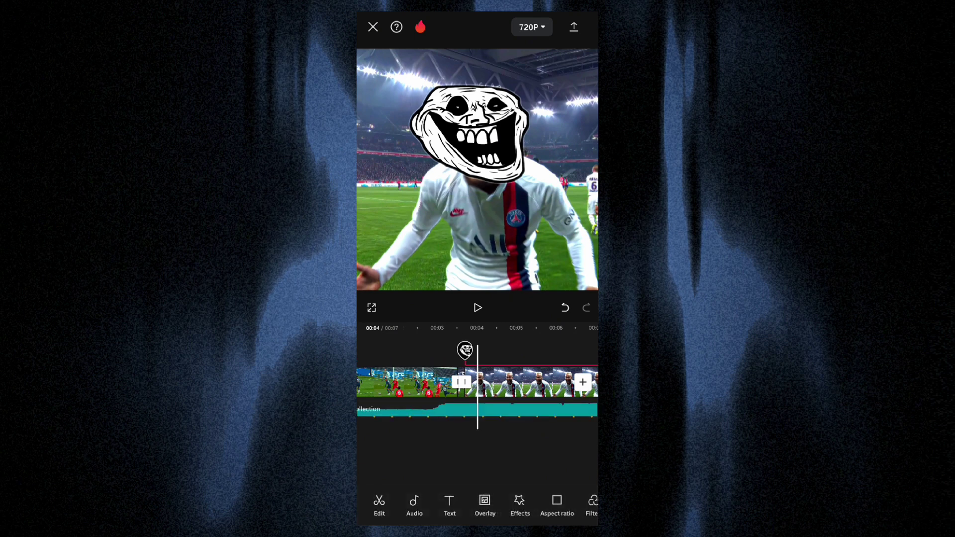
left_click_drag(468, 383, 477, 383)
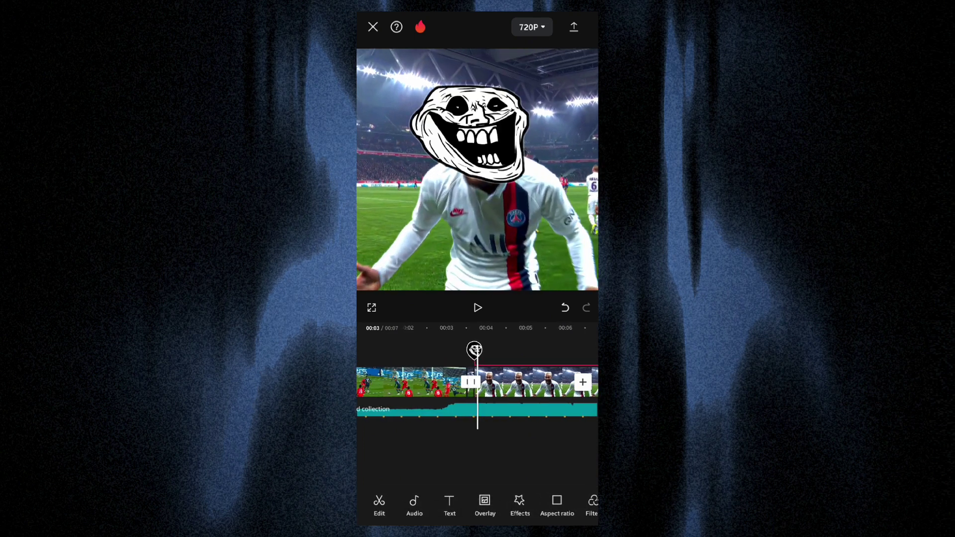
- Add the Black Flash II video effect
left_click(520, 505)
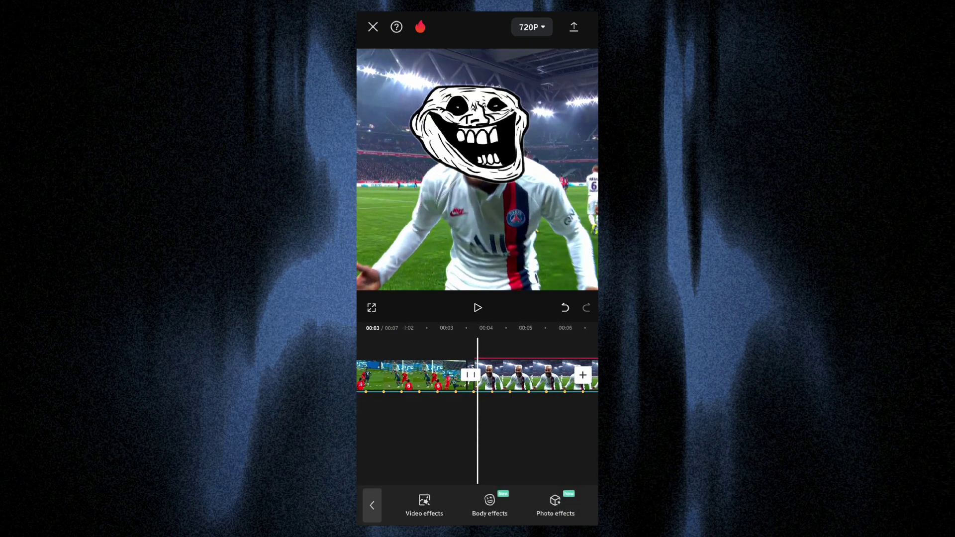
left_click(424, 505)
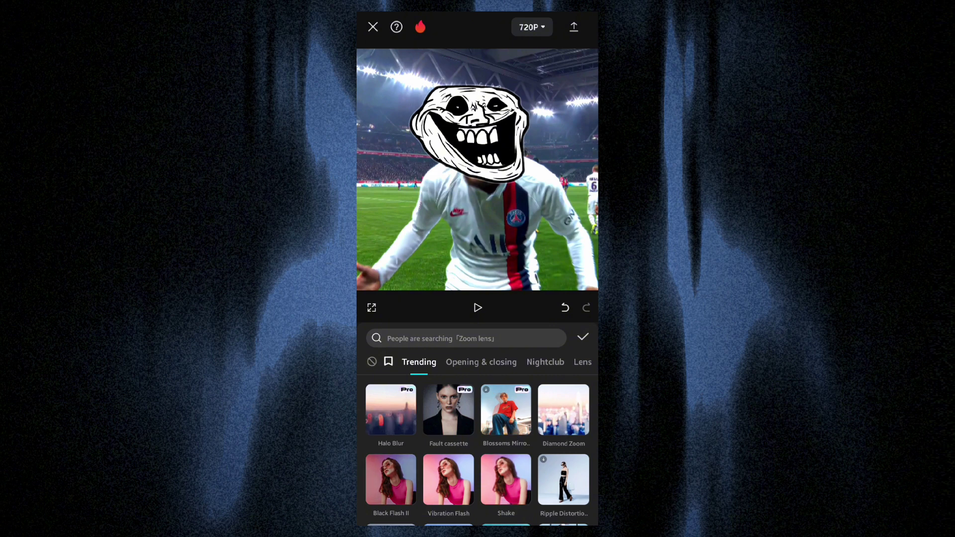
left_click(391, 479)
- Set Black Flash II speed to 99 and intensity to 47, and raise its size and twist
left_click(391, 479)
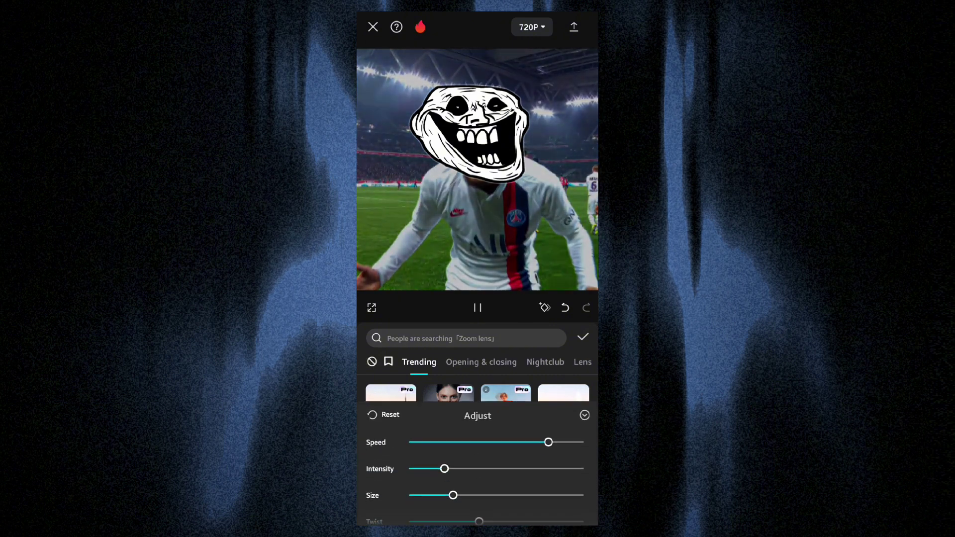
left_click_drag(560, 442, 581, 442)
key("XF86AudioRaiseVolume")
left_click_drag(444, 468, 474, 468)
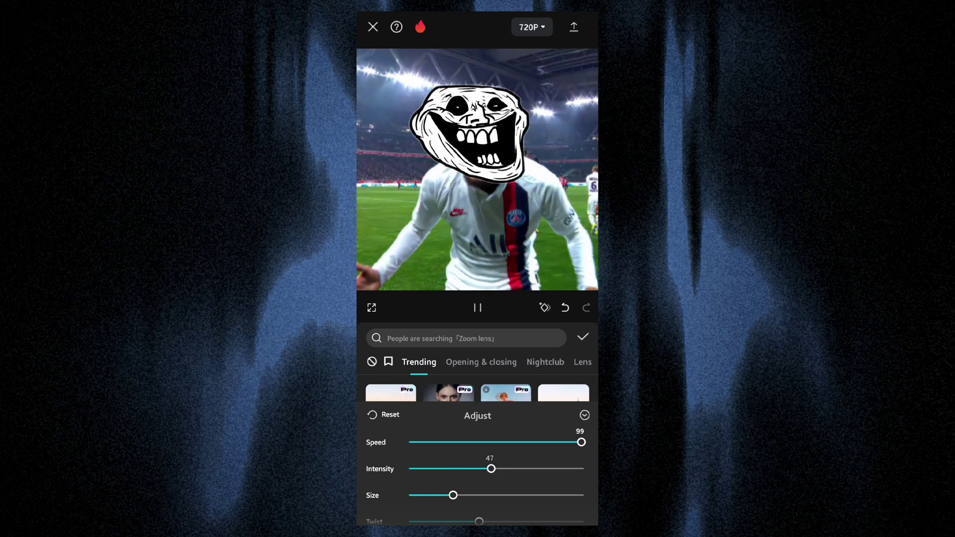
scroll(478, 467, "down", 1)
left_click_drag(479, 509, 485, 509)
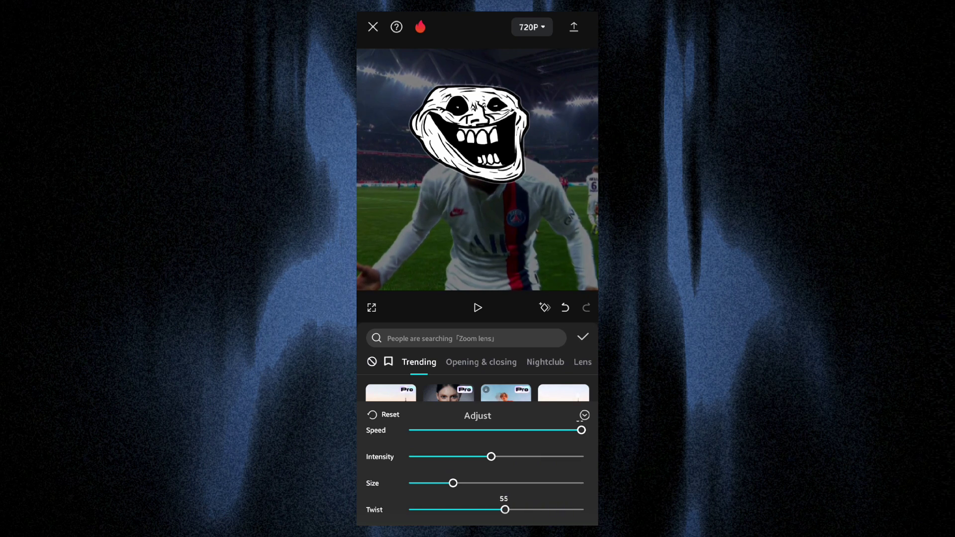
left_click_drag(453, 483, 560, 483)
left_click(582, 336)
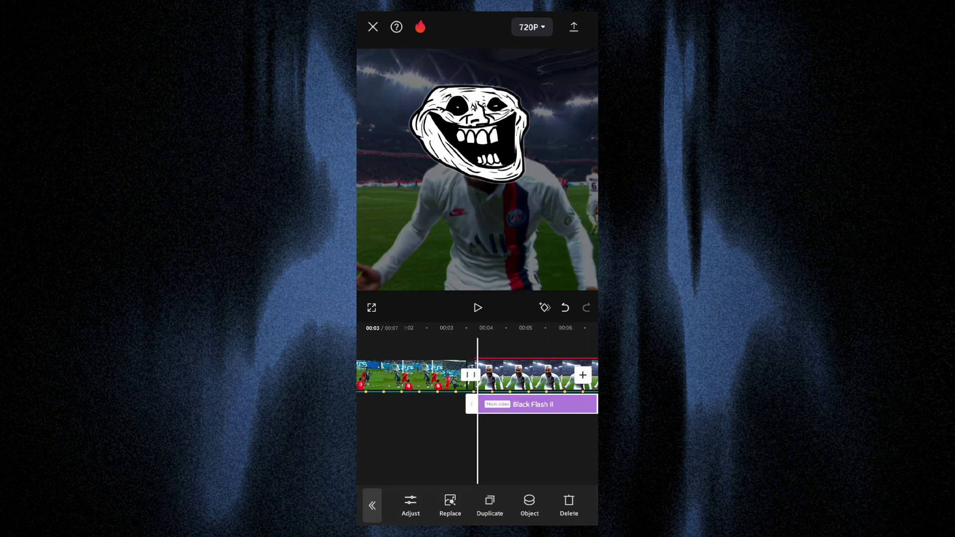
- Make Black Flash II apply to all videos
mouse_move(538, 378)
left_mouse_down()
mouse_move(461, 378)
mouse_move(527, 378)
left_mouse_up()
left_click(529, 505)
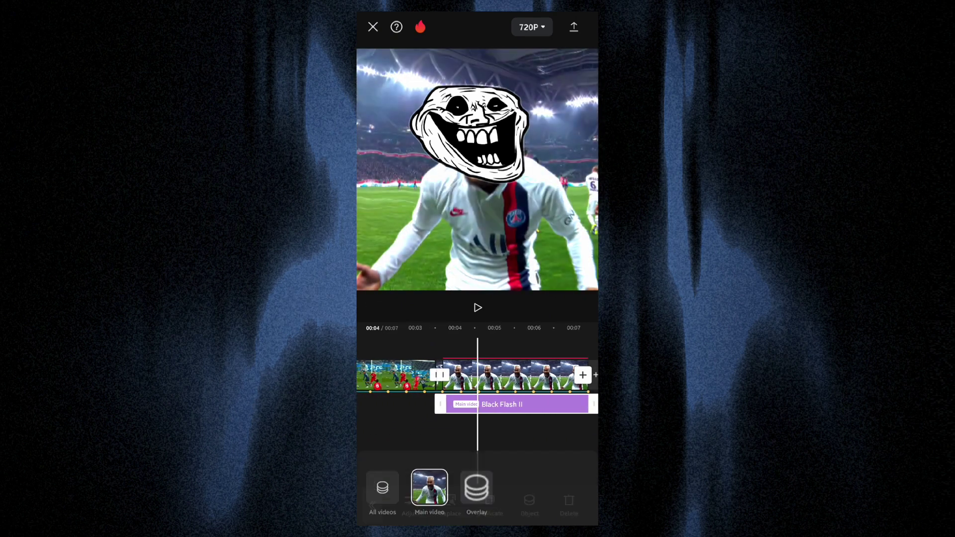
left_click(383, 470)
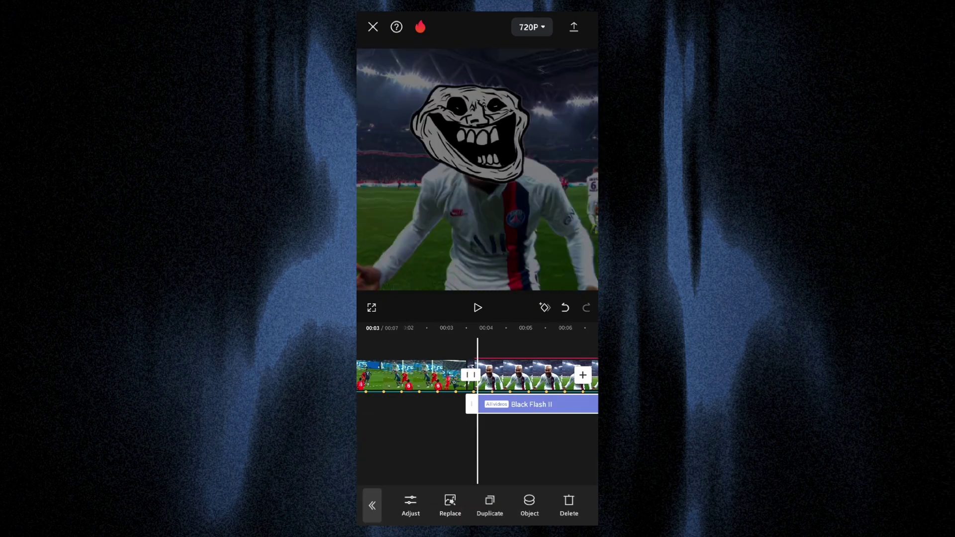
mouse_move(478, 379)
left_mouse_down()
mouse_move(492, 383)
mouse_move(479, 383)
left_mouse_up()
left_click(371, 505)
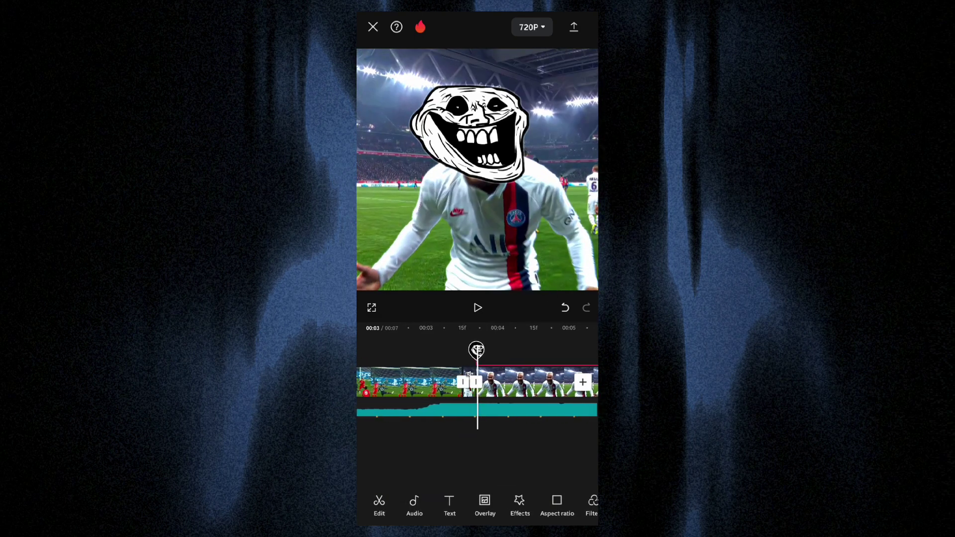
- Add a Vibration Flash effect at the cut into the celebration shot
left_click_drag(477, 383, 481, 383)
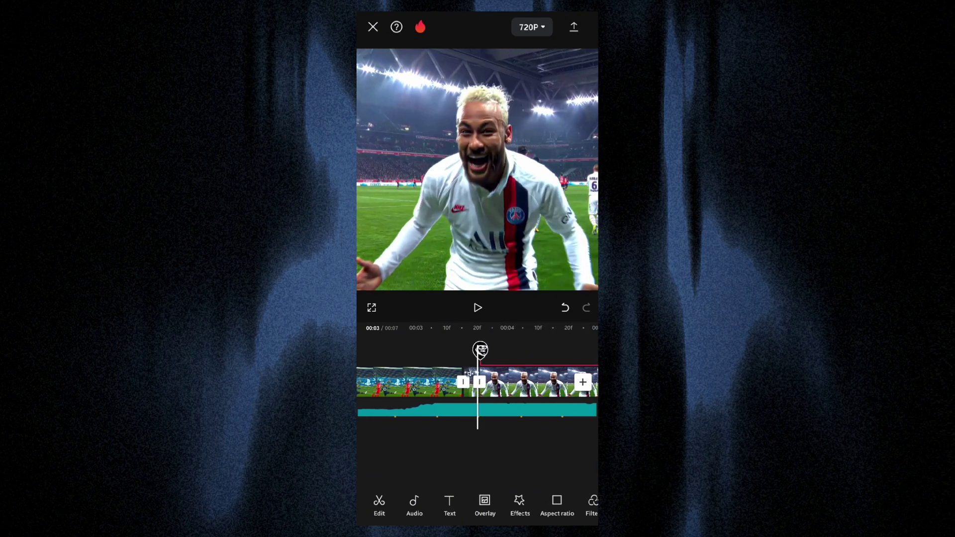
left_click(519, 505)
left_click(424, 505)
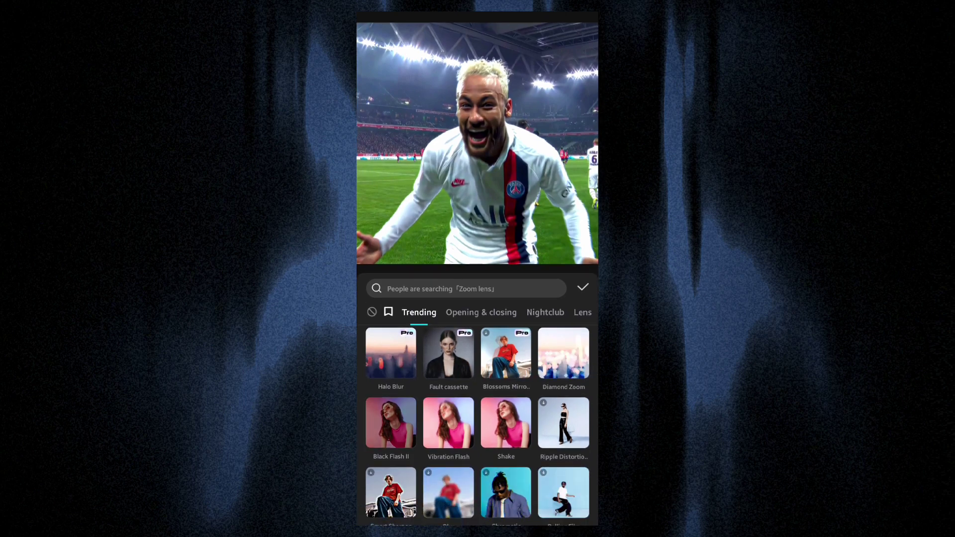
left_click(448, 423)
- Raise the Vibration Flash glow and range to 100
left_click(448, 423)
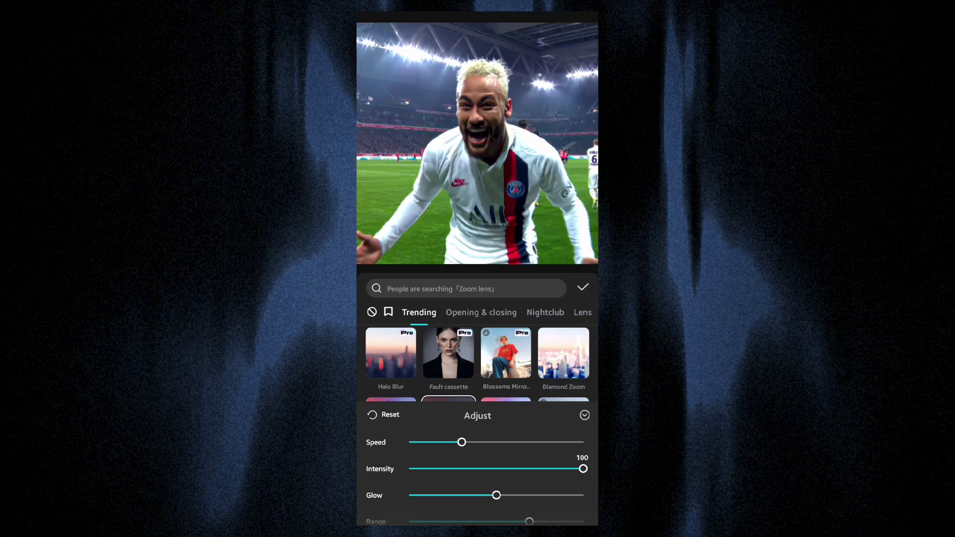
left_click_drag(496, 495, 573, 495)
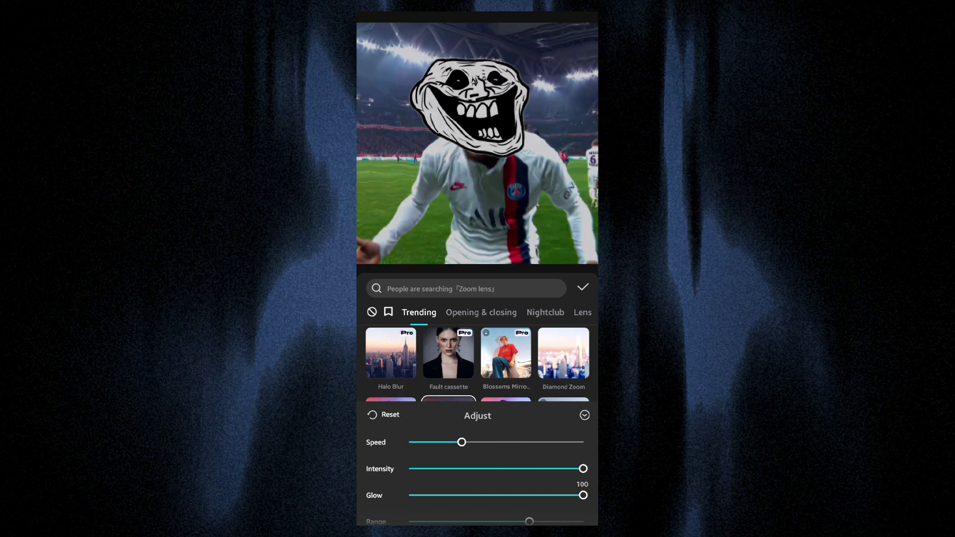
scroll(478, 468, "down", 1)
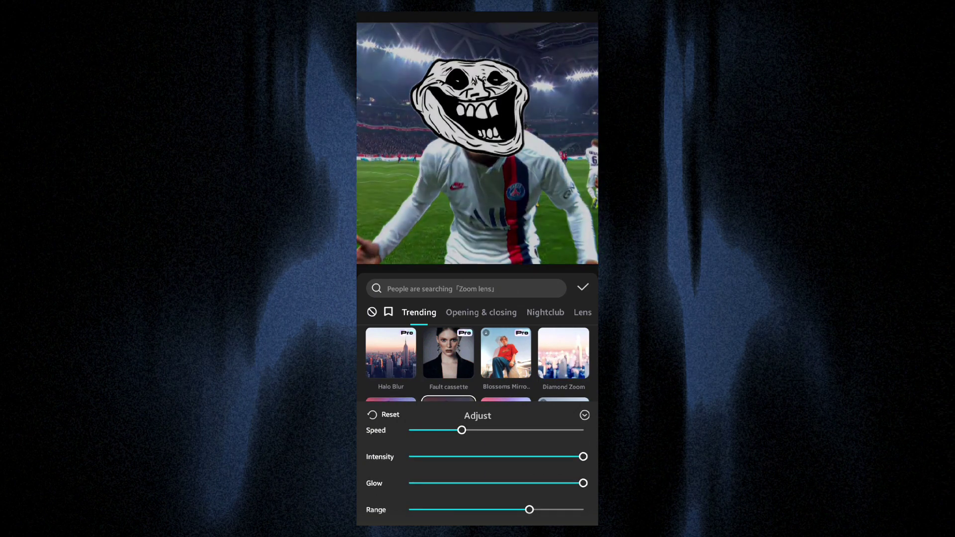
left_click_drag(530, 509, 538, 509)
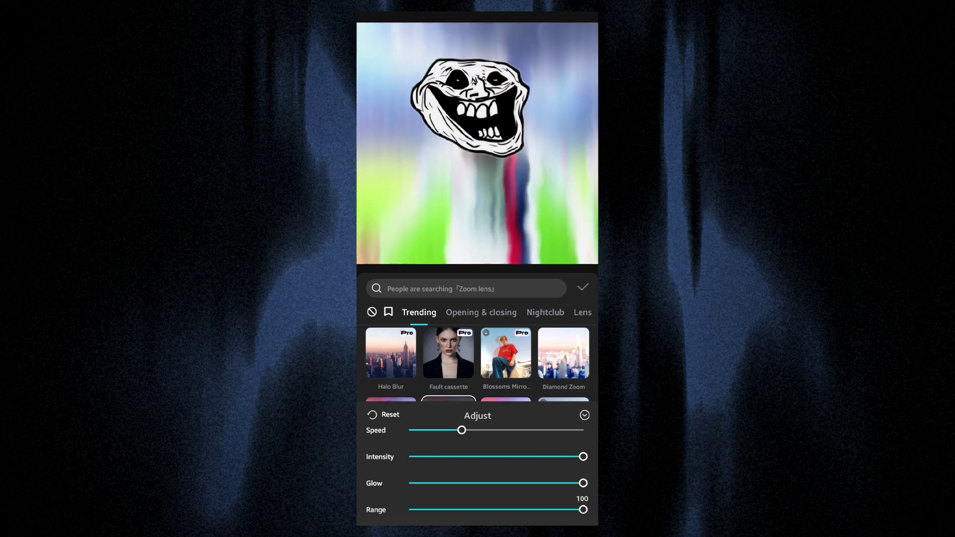
left_click(584, 287)
scroll(478, 379, "down", 3)
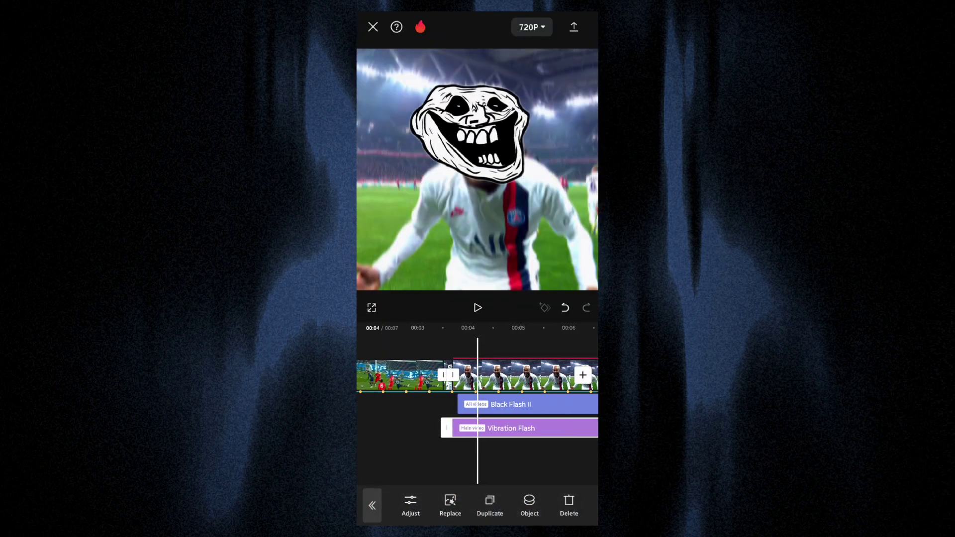
scroll(478, 378, "up", 3)
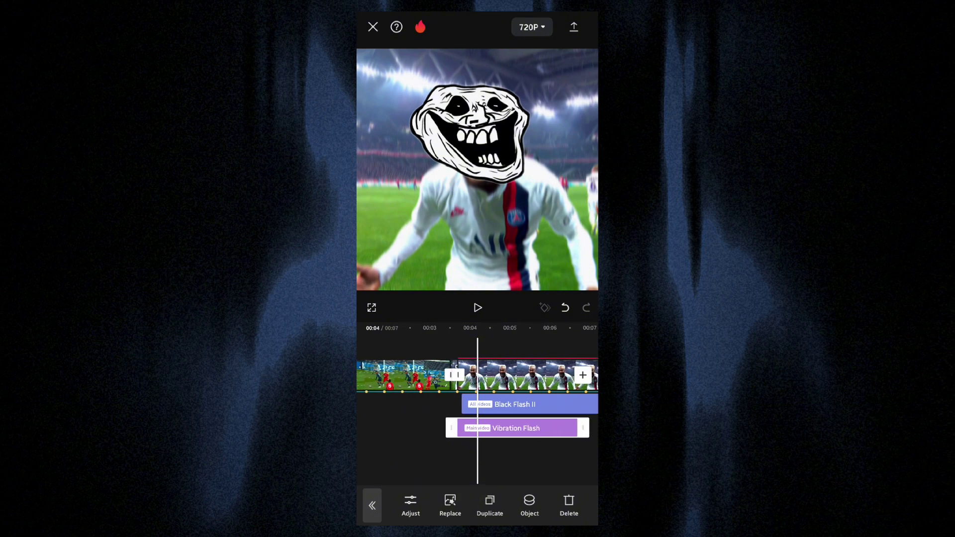
- Trim the Vibration Flash effect to a brief burst where the overlay appears
left_click(372, 505)
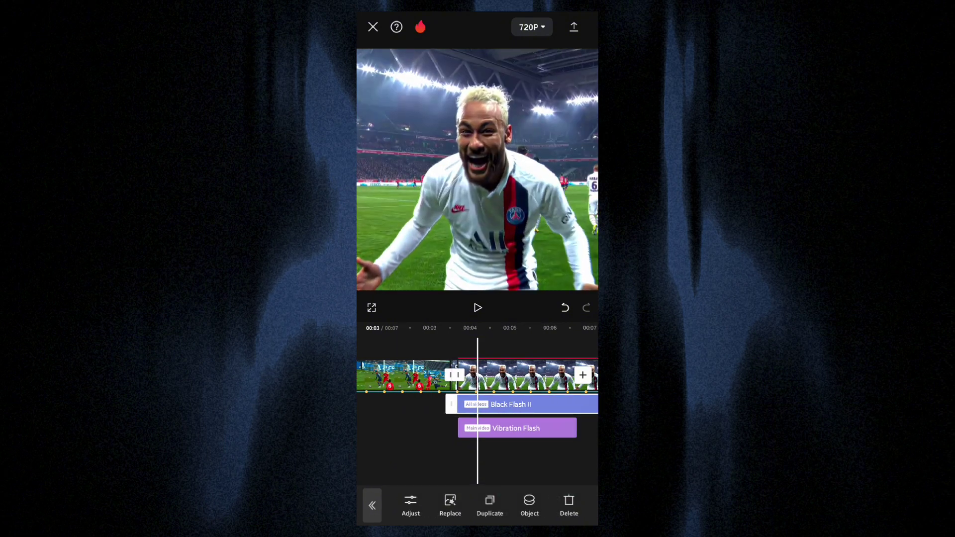
left_click_drag(518, 378, 494, 378)
left_click(493, 427)
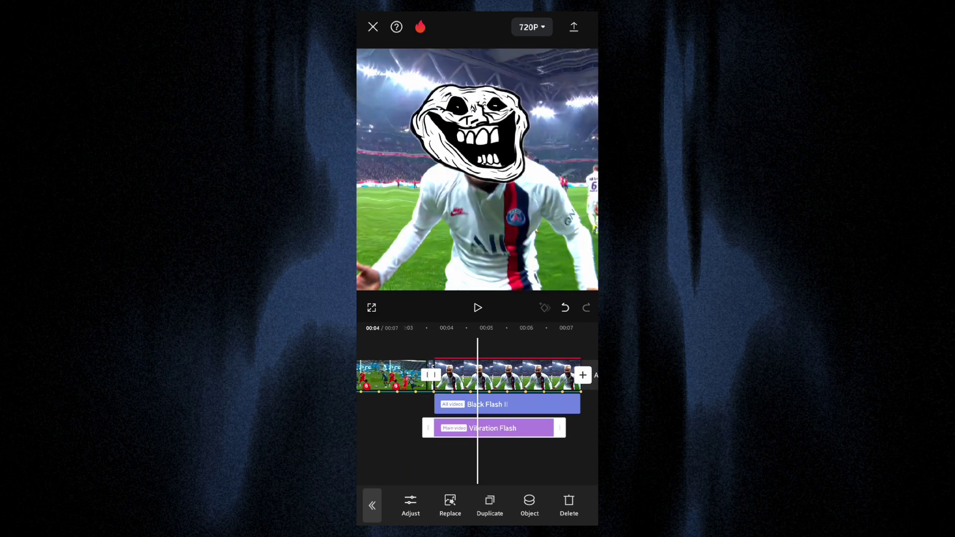
left_click_drag(559, 427, 447, 428)
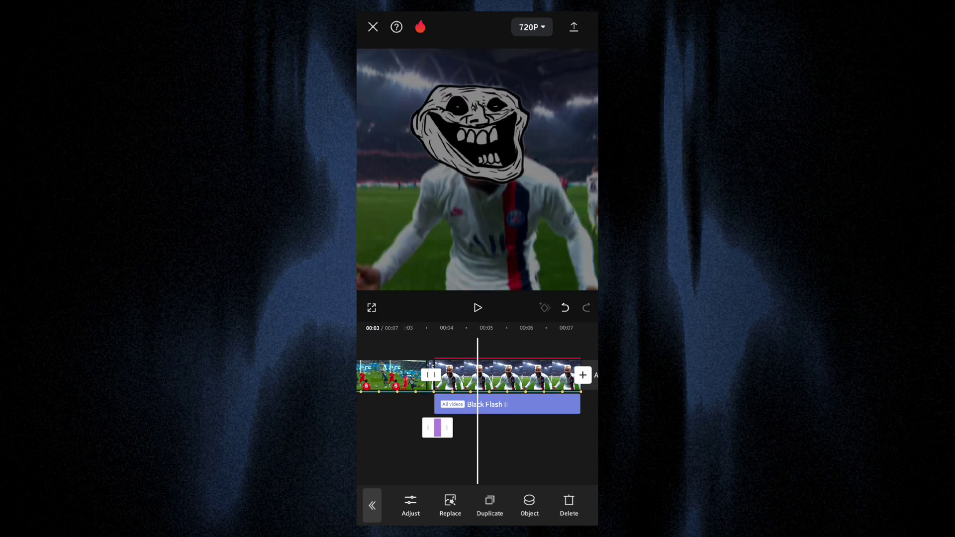
- Set the Vibration Flash effect to apply to all videos
scroll(478, 398, "up", 3)
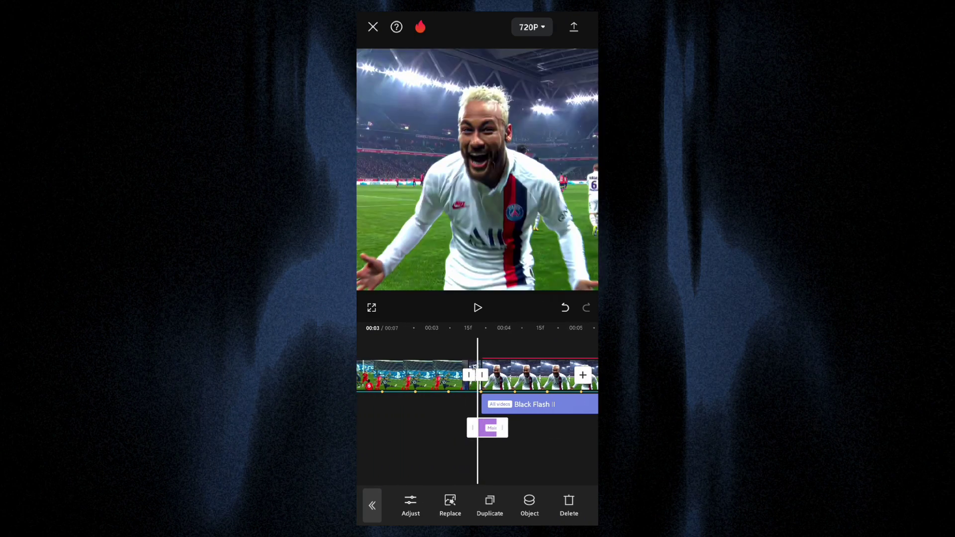
scroll(477, 378, "up", 2)
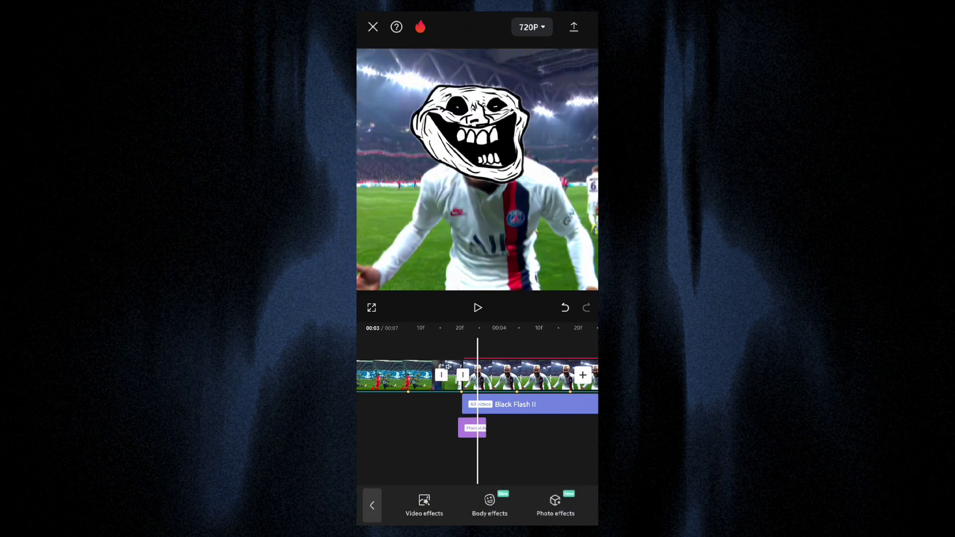
left_click(530, 505)
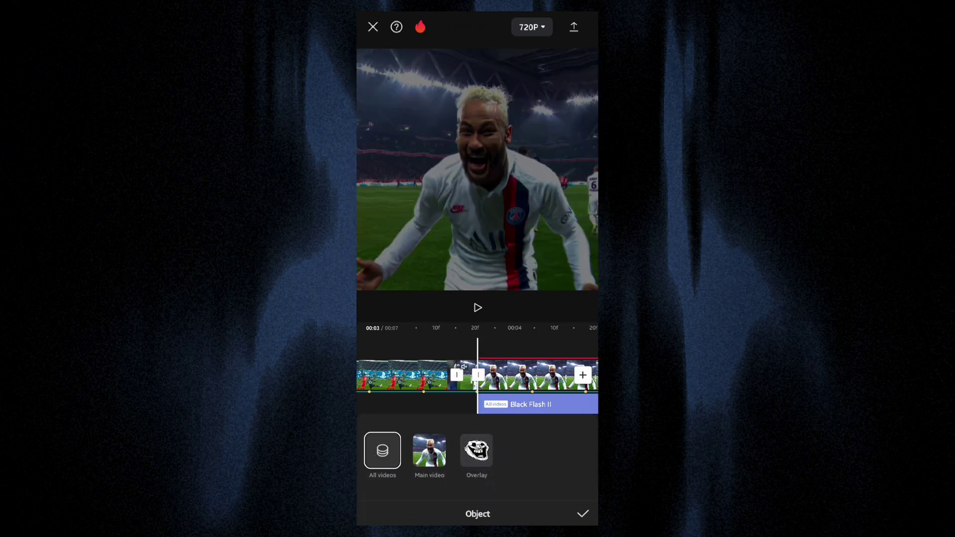
left_click(583, 514)
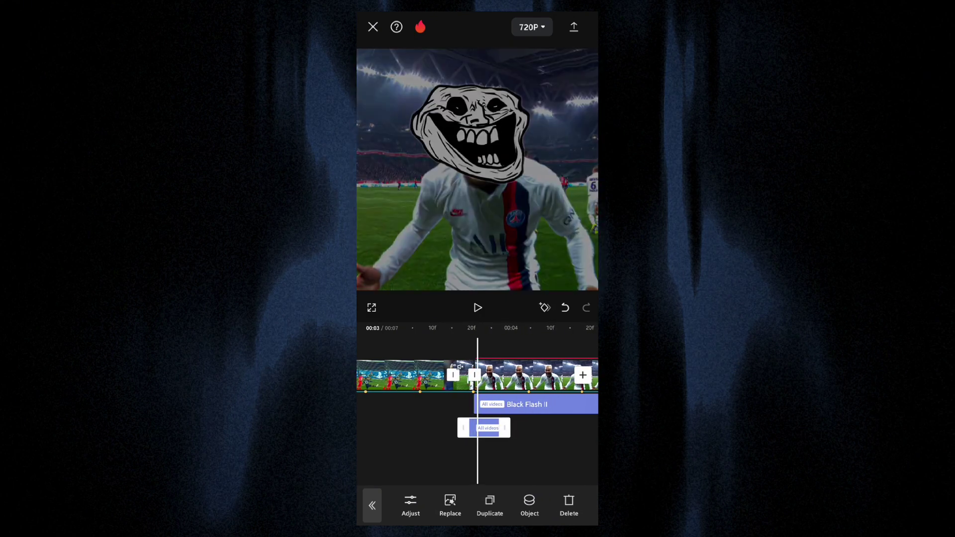
- Raise the Vibration Flash speed from 14 and preview the burst
left_click(410, 506)
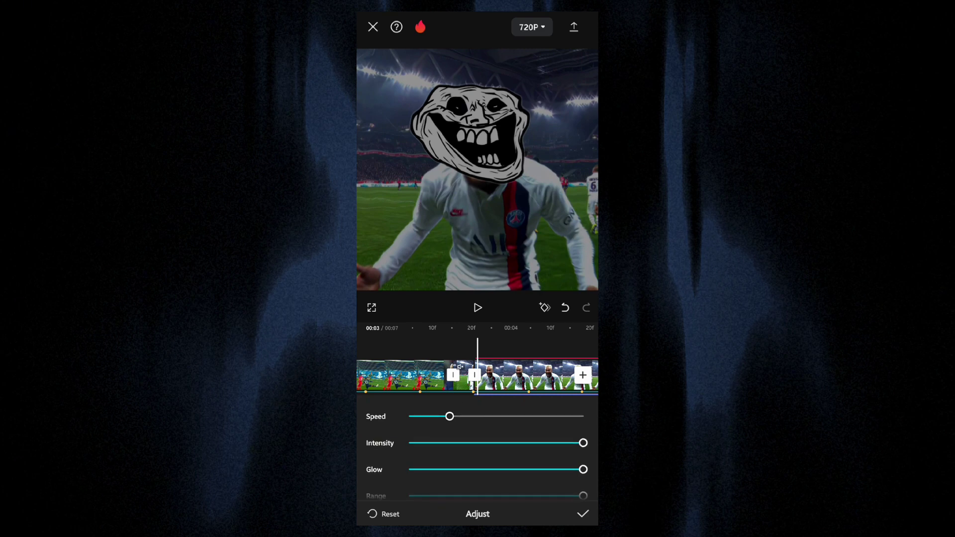
left_click_drag(442, 417, 446, 417)
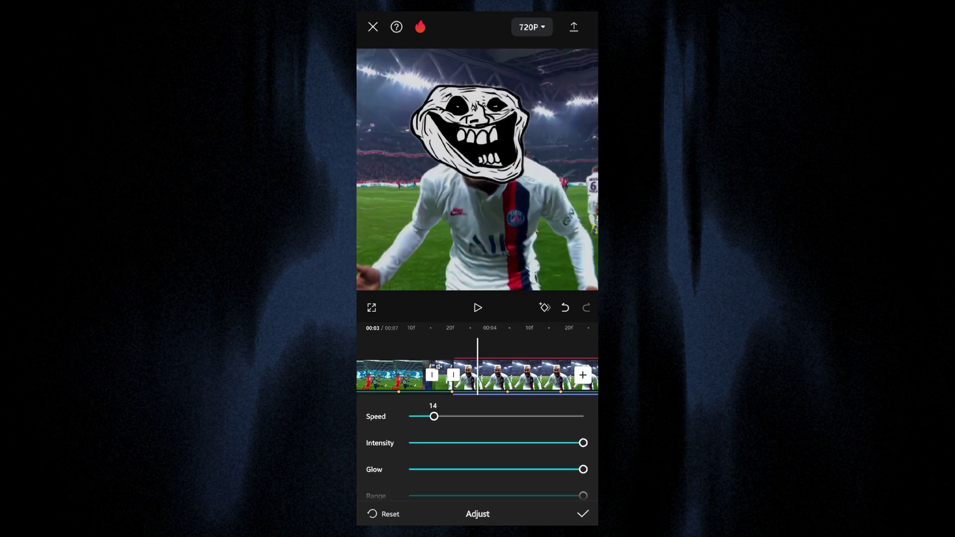
left_click(583, 514)
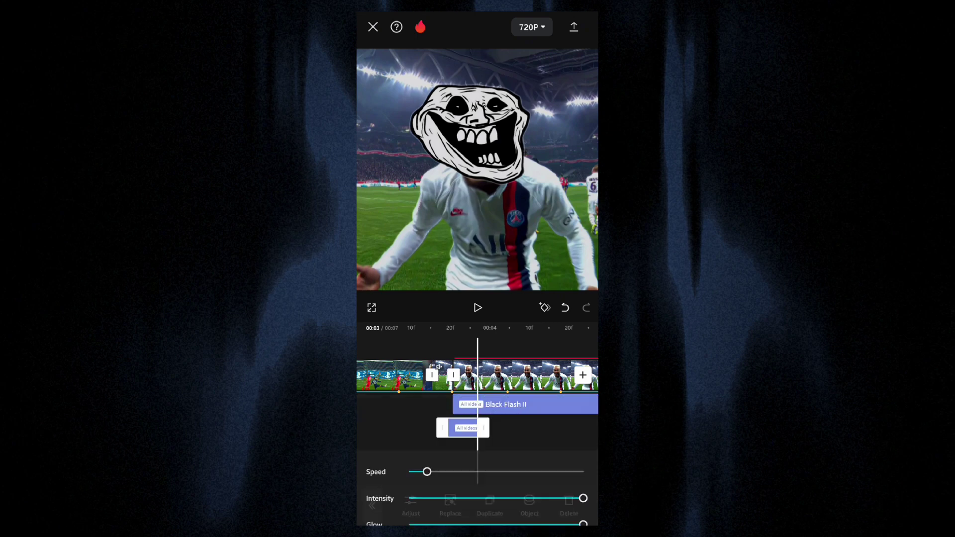
left_click_drag(448, 378, 478, 378)
left_click(477, 307)
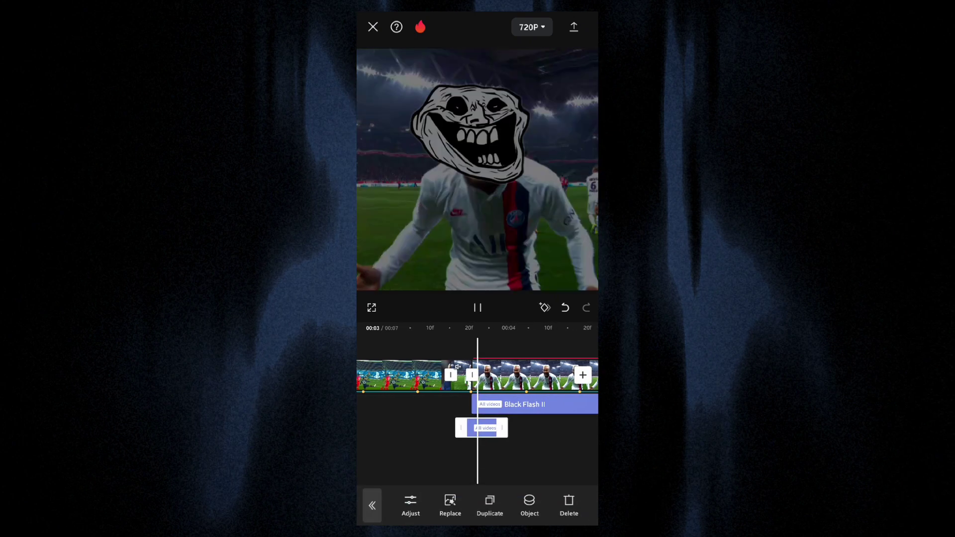
- Increase the flash speed further to about mid-range and replay from the goalkeeper shot
left_click(410, 506)
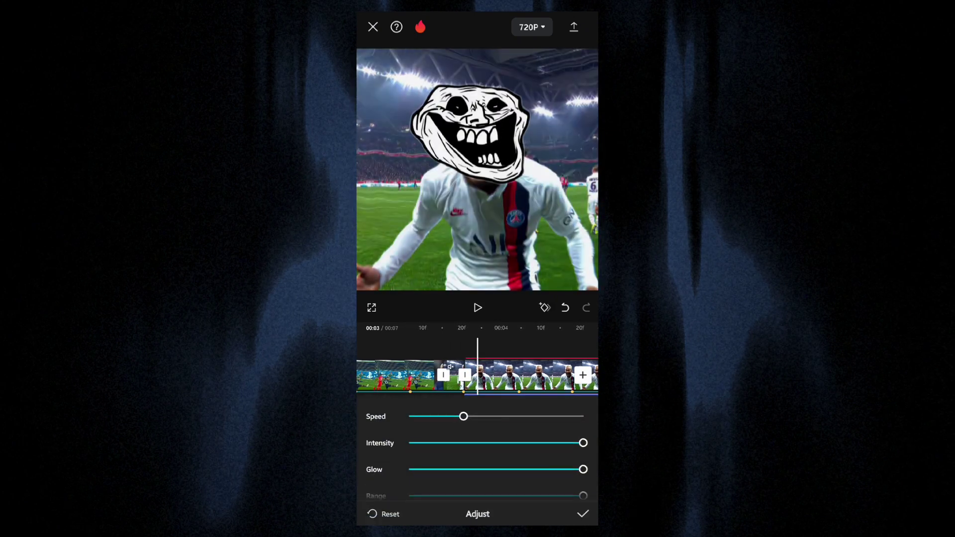
left_click_drag(479, 416, 493, 416)
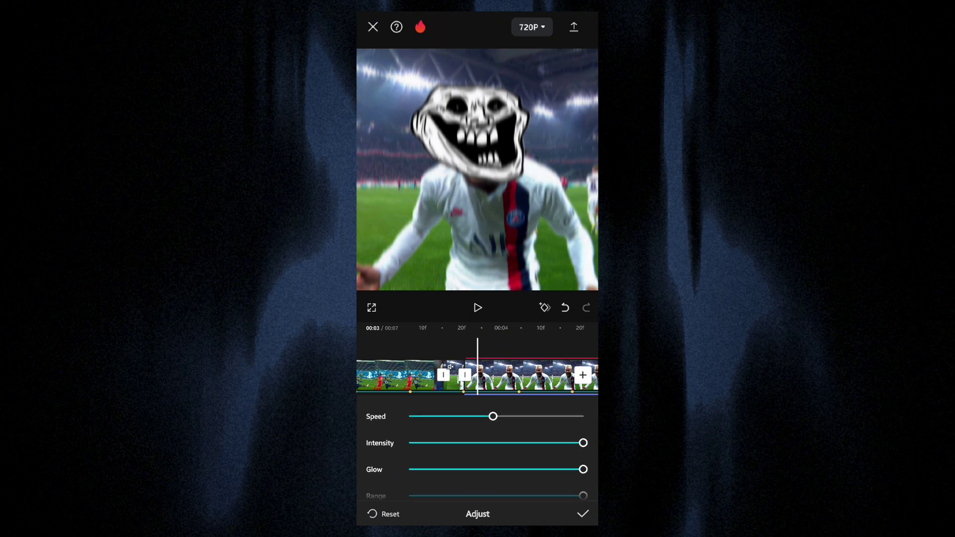
left_click(583, 514)
mouse_move(497, 375)
left_mouse_down()
mouse_move(536, 376)
mouse_move(513, 376)
left_mouse_up()
left_click(478, 307)
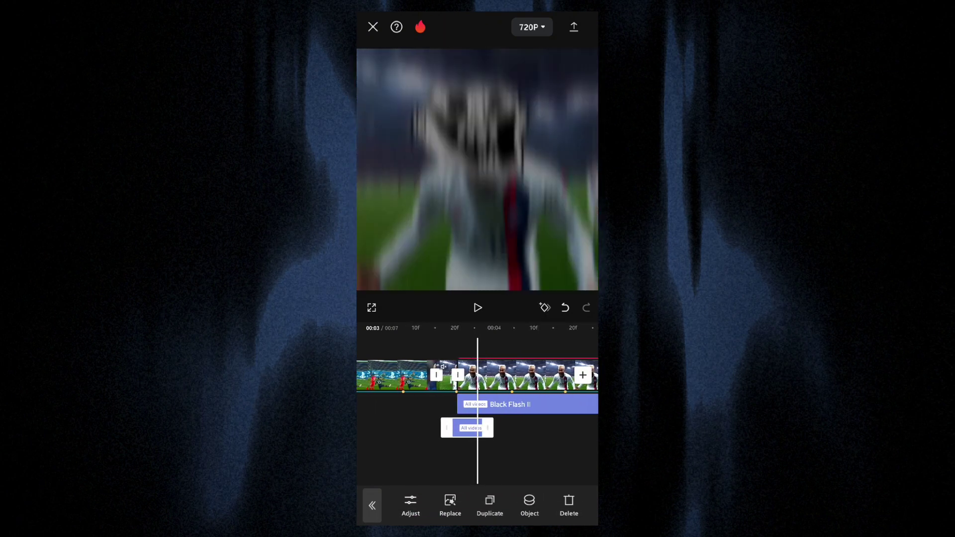
left_click(537, 458)
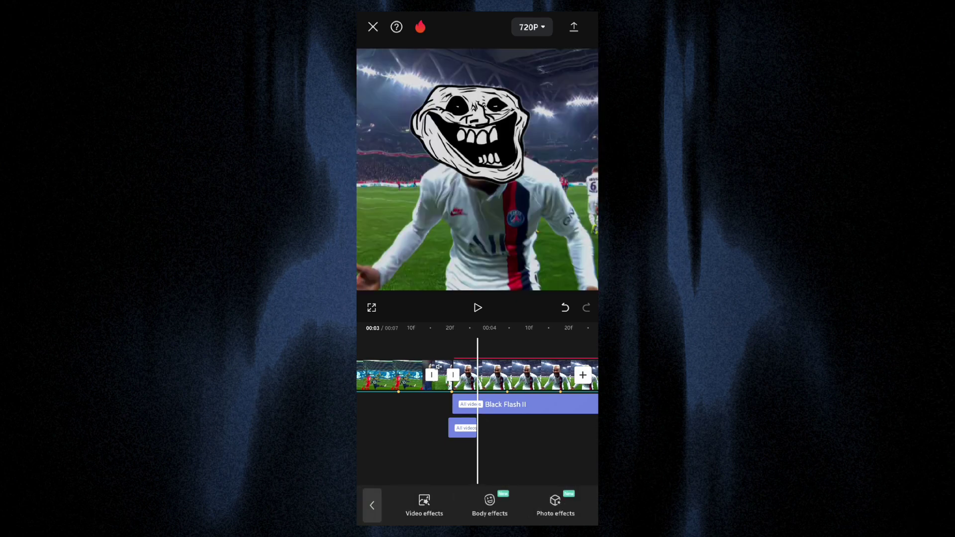
- Duplicate the flash clip near the end of the troll-face clip onto a new row
scroll(477, 376, "down", 3)
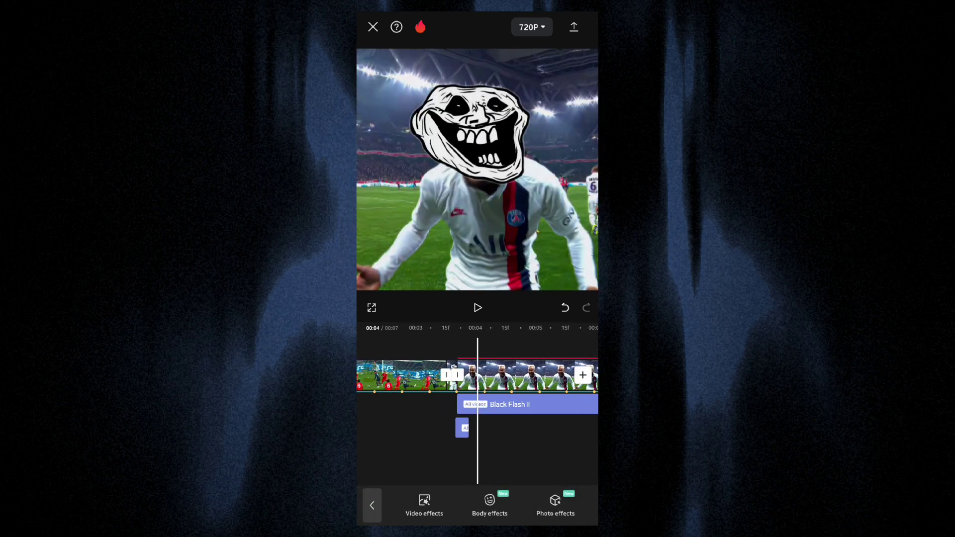
scroll(478, 376, "right", 1)
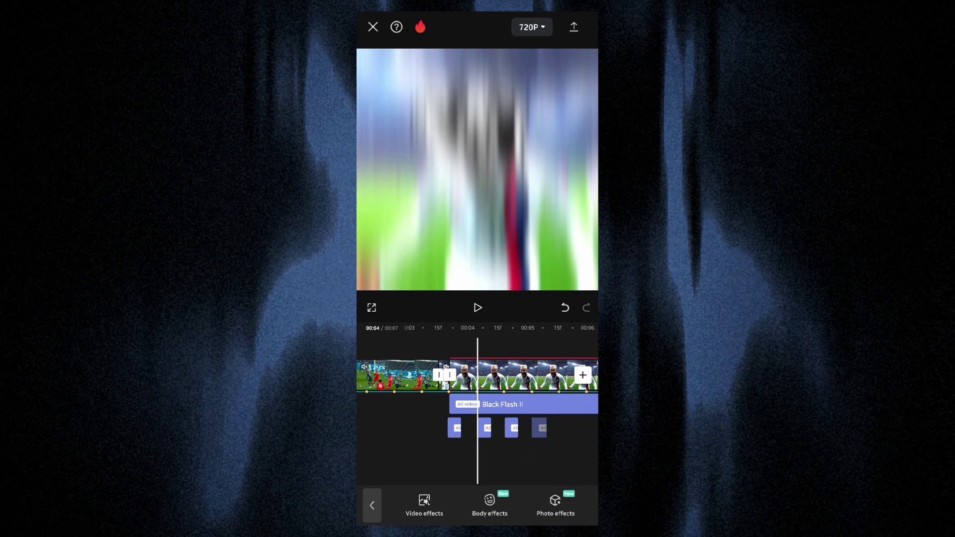
left_click_drag(540, 428, 478, 428)
left_click(451, 428)
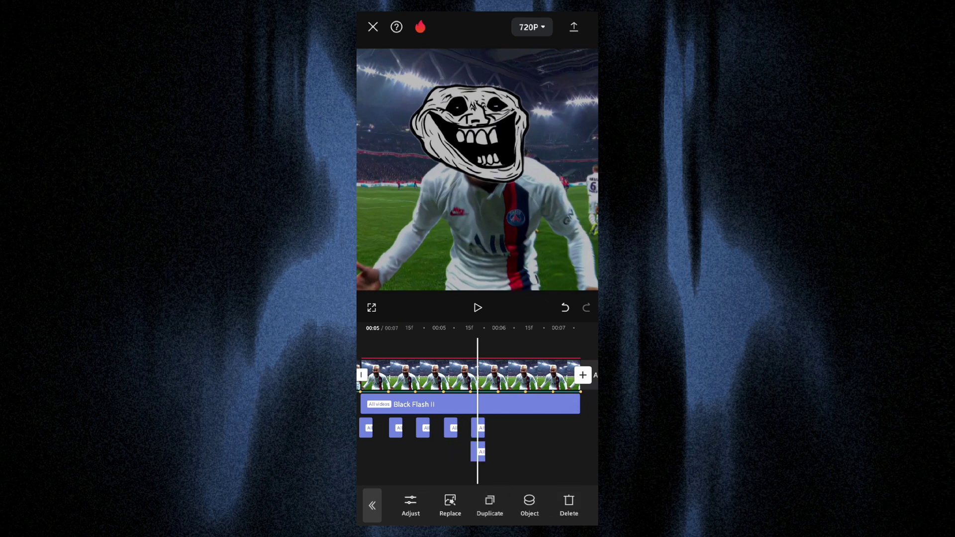
left_click(505, 428)
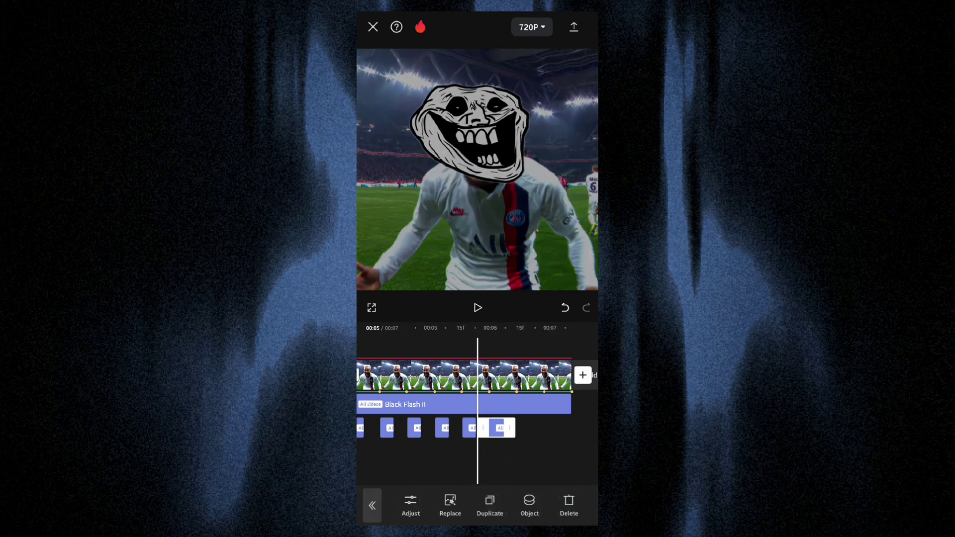
left_click_drag(498, 378, 450, 378)
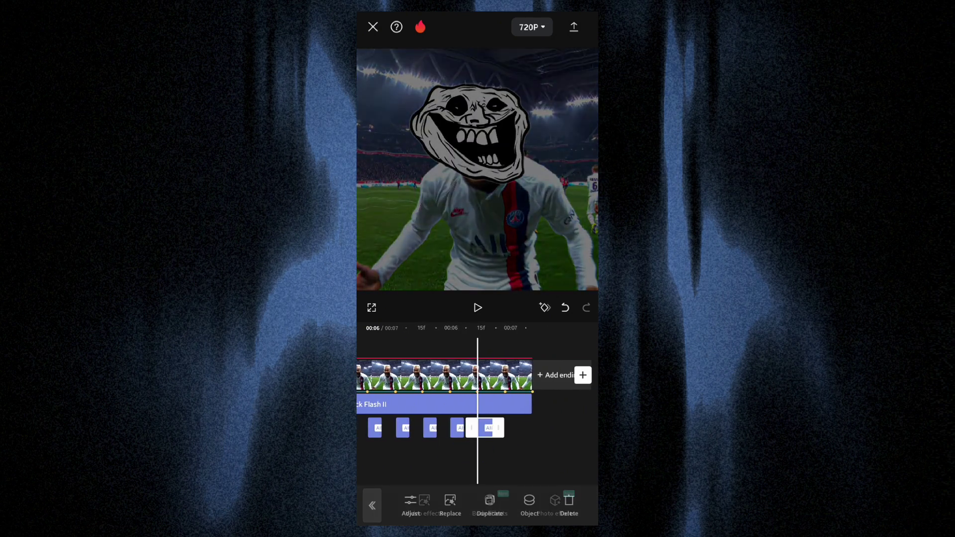
left_click(490, 505)
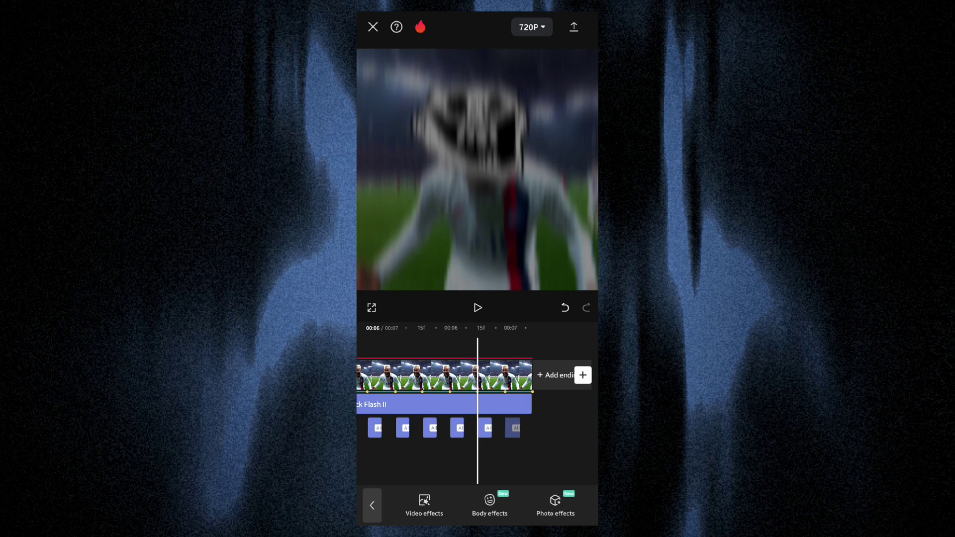
mouse_move(497, 378)
left_mouse_down()
mouse_move(448, 378)
mouse_move(577, 378)
mouse_move(398, 378)
mouse_move(547, 378)
left_mouse_up()
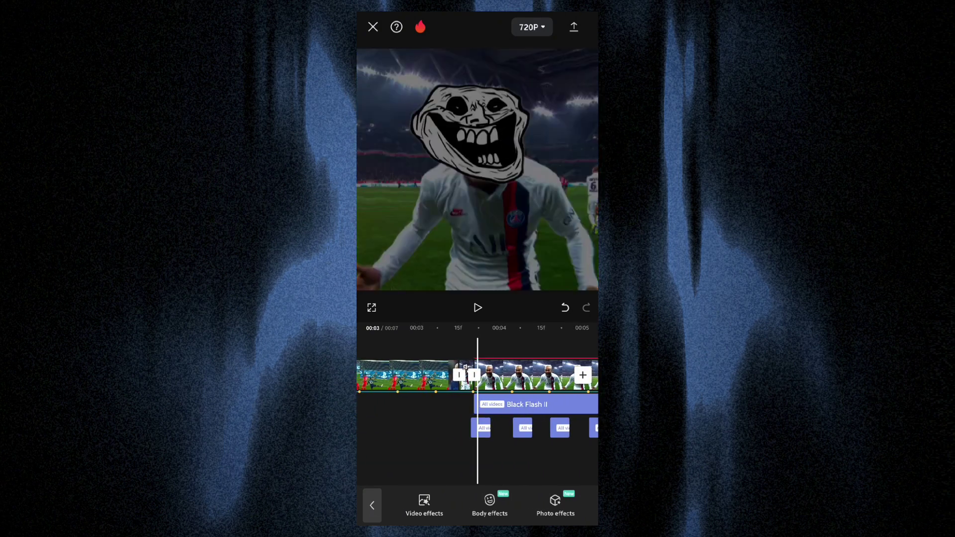
- Duplicate flash clips and drag the copies into three stacked rows across the celebration clip
left_click(481, 428)
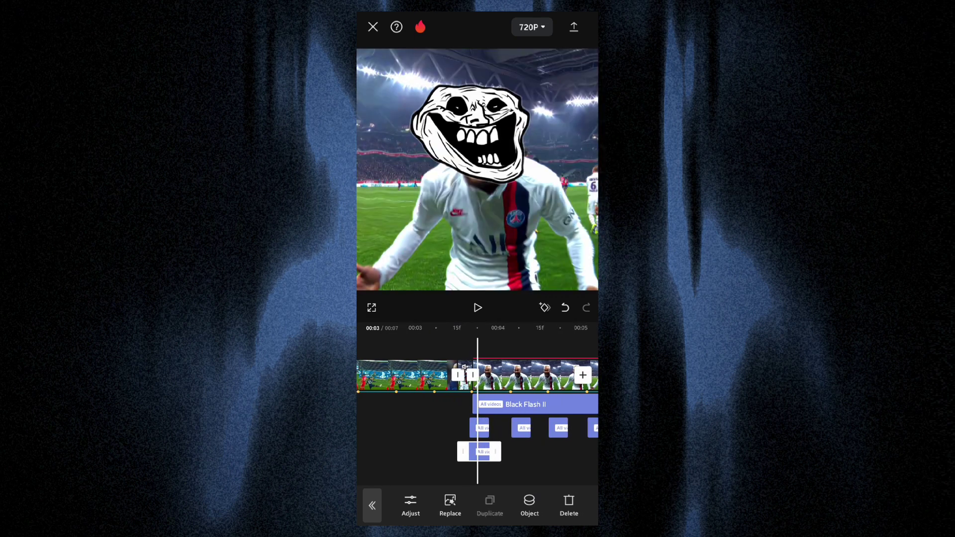
left_click_drag(480, 451, 474, 424)
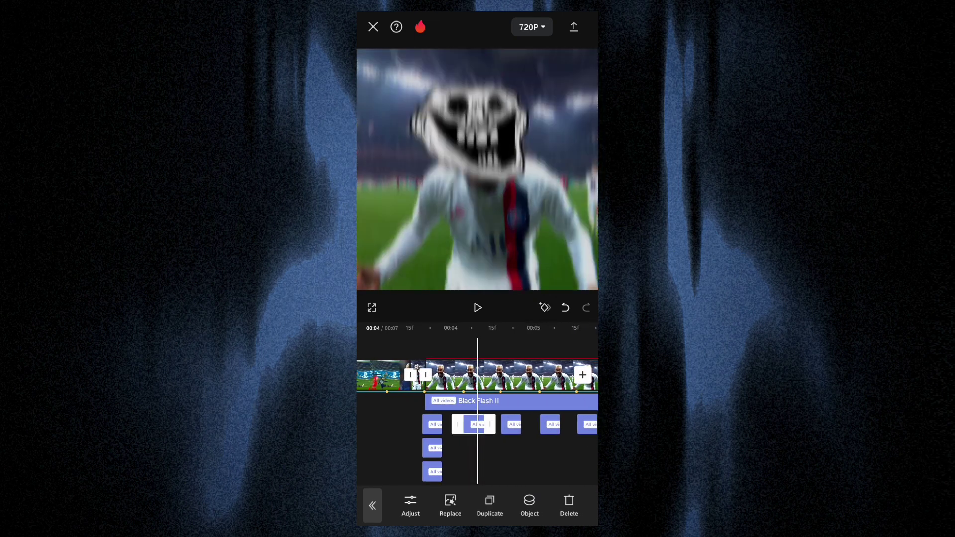
left_click(490, 505)
left_click(490, 505)
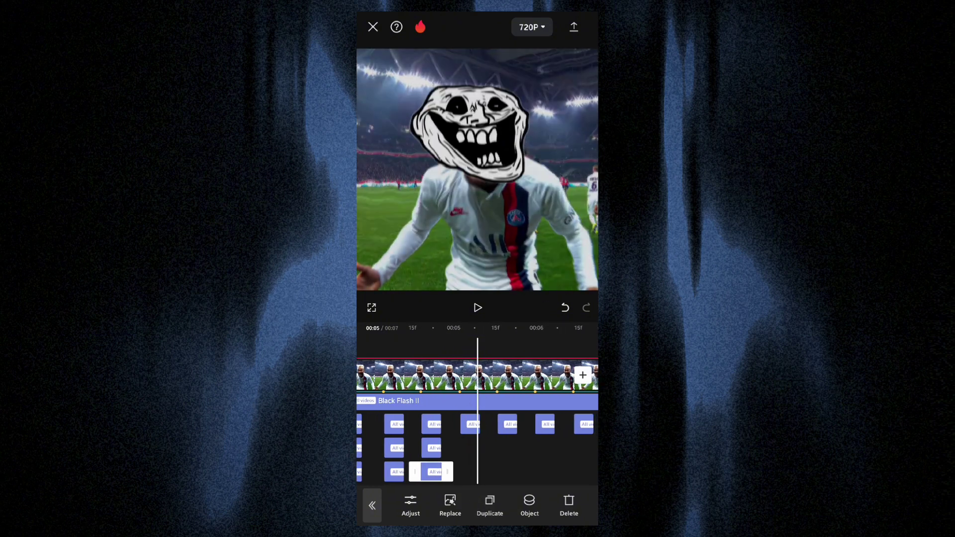
mouse_move(481, 472)
left_mouse_down()
mouse_move(493, 425)
mouse_move(484, 425)
left_mouse_up()
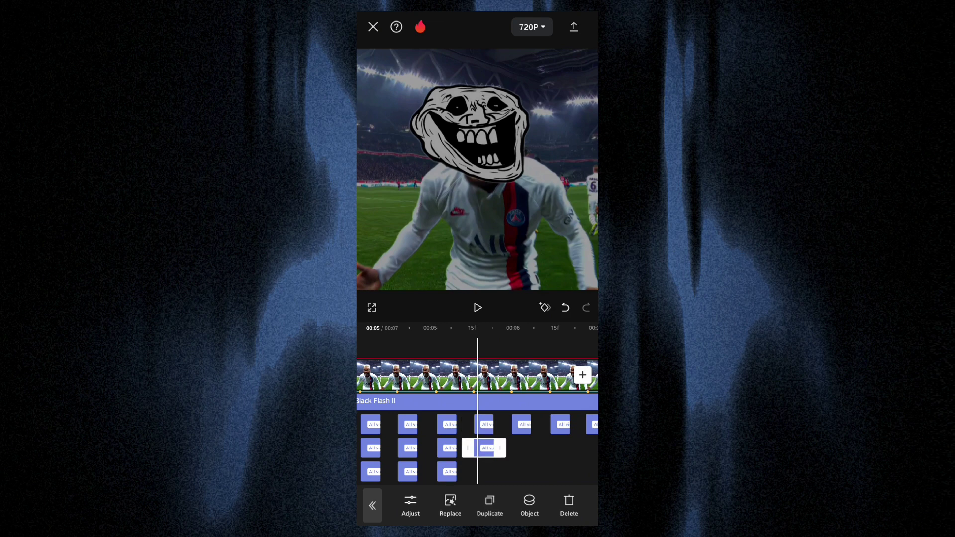
left_click(490, 505)
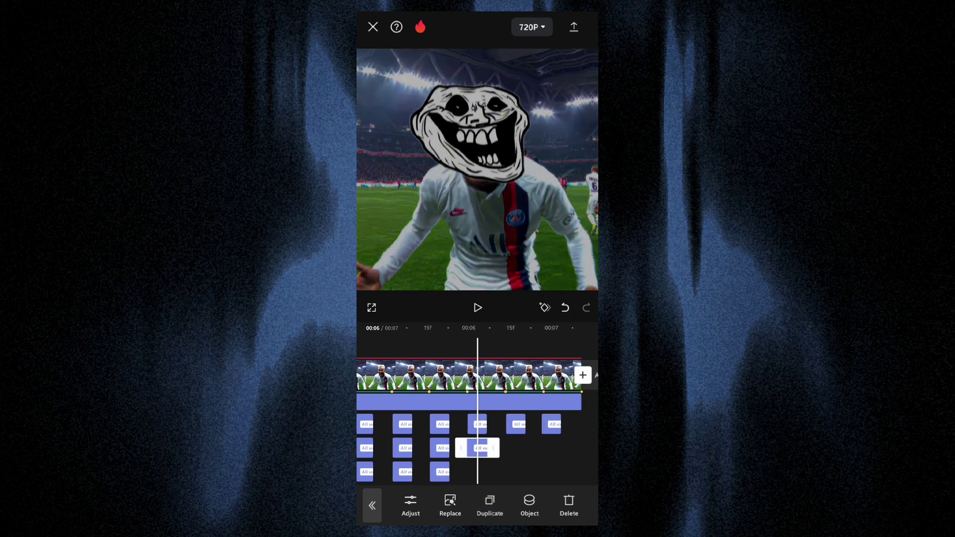
scroll(477, 423, "right", 2)
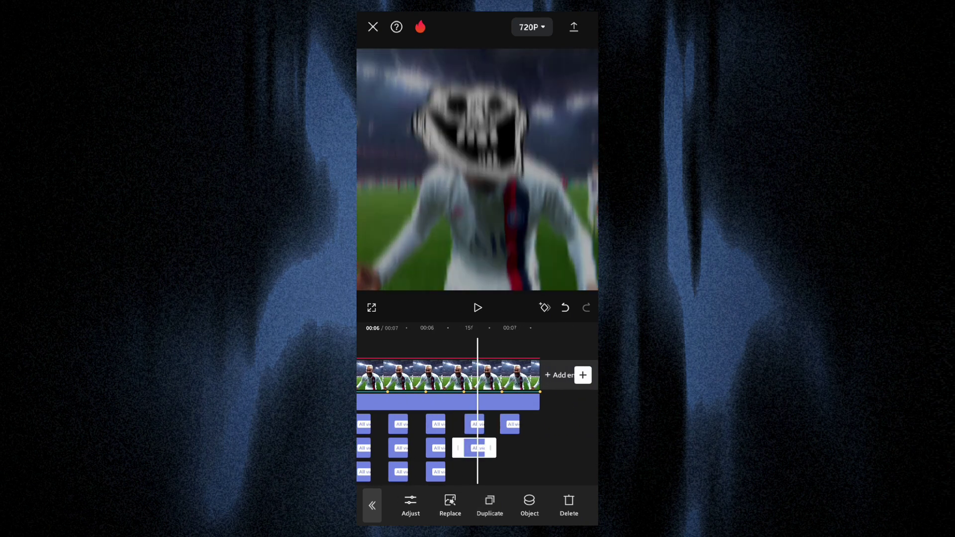
scroll(477, 423, "right", 2)
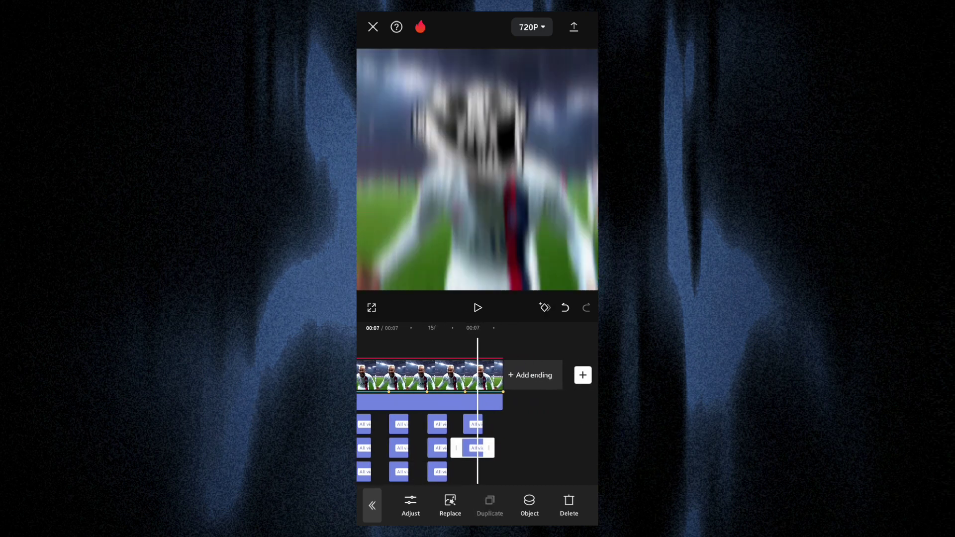
scroll(477, 423, "left", 6)
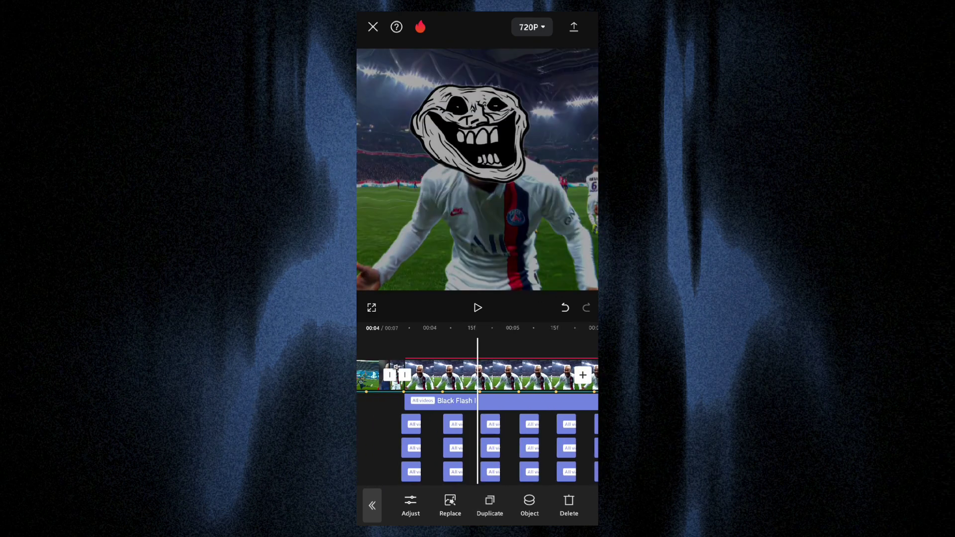
scroll(478, 423, "left", 1)
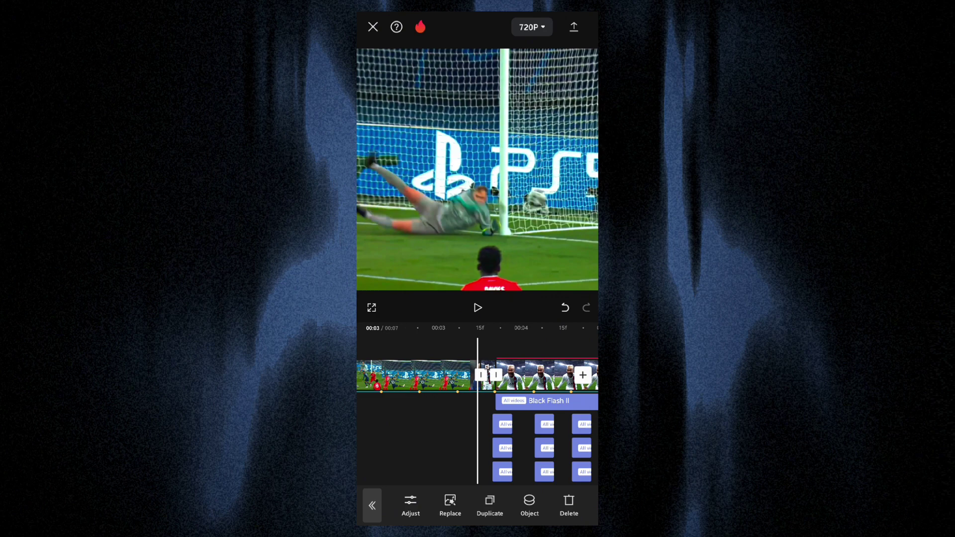
key("space")
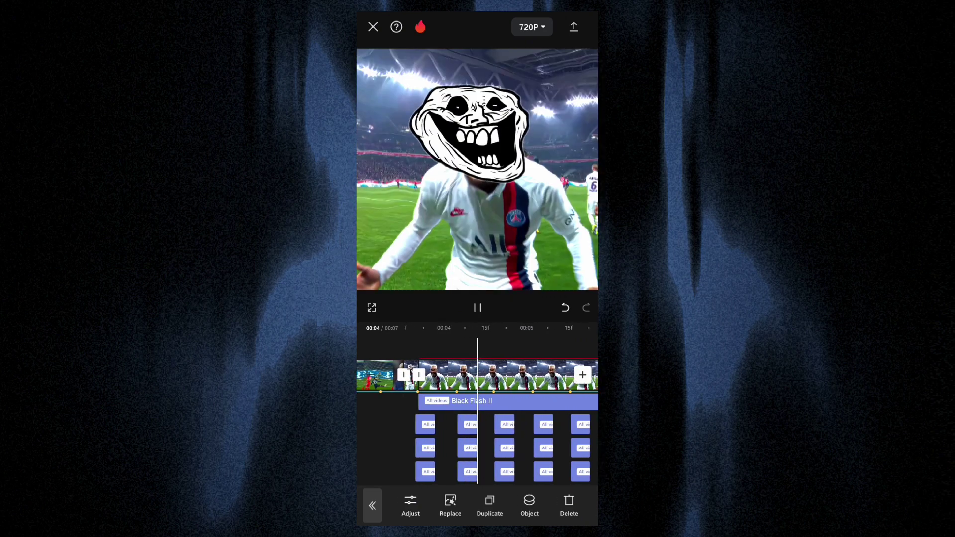
key("space")
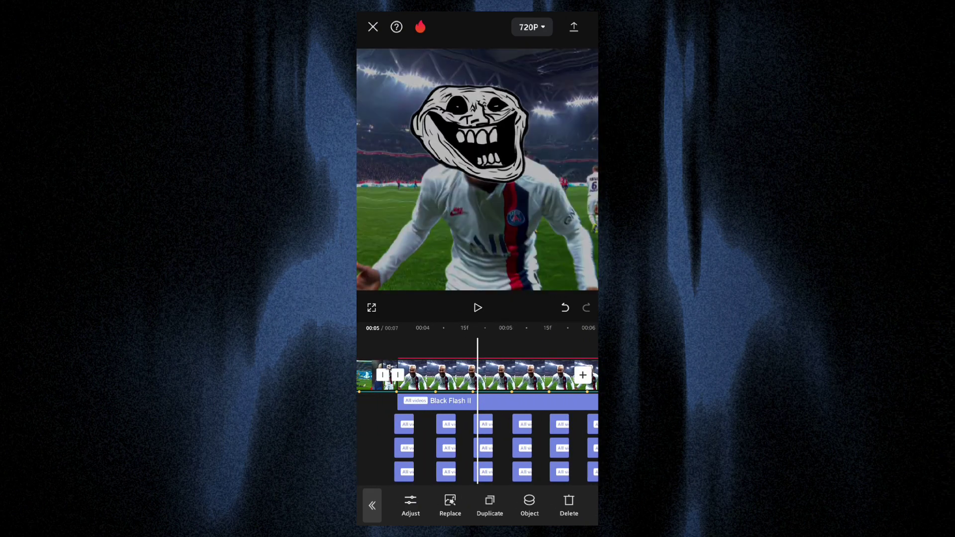
scroll(478, 378, "left", 5)
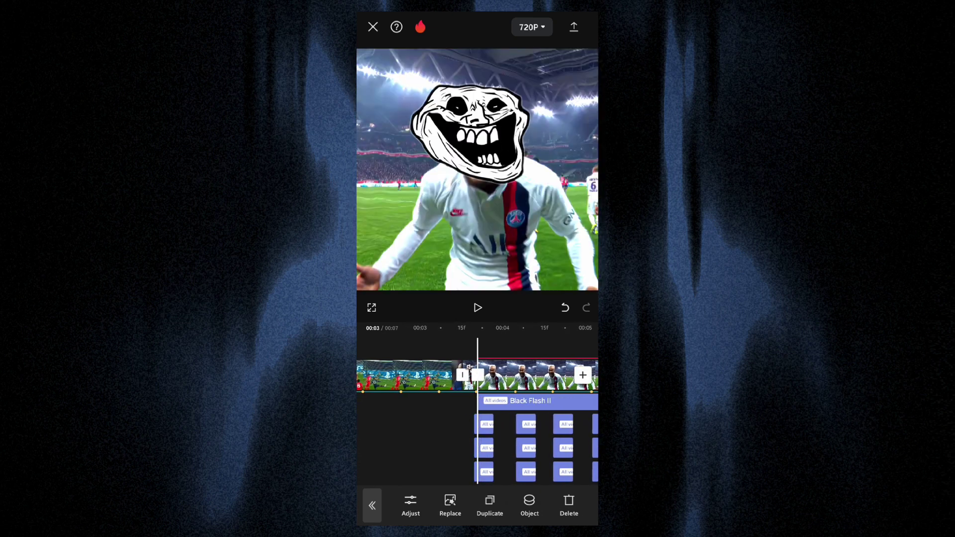
- Add the Spark effect from the Spark category with its speed at 48
left_click(372, 505)
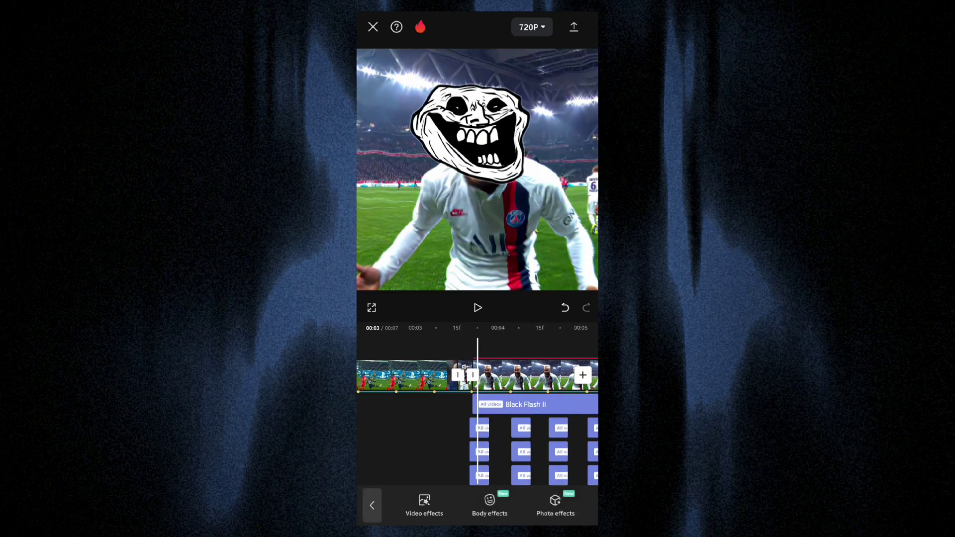
left_click(424, 505)
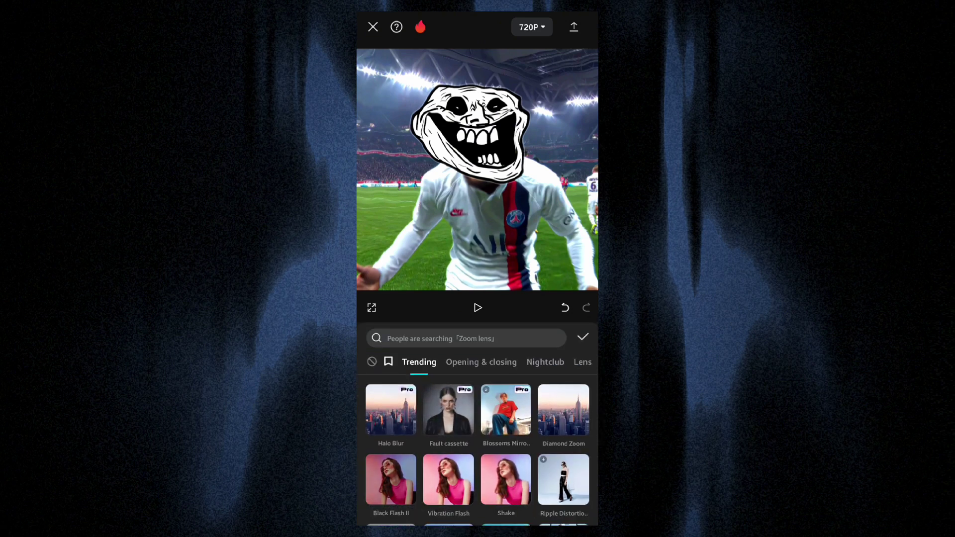
scroll(477, 362, "right", 5)
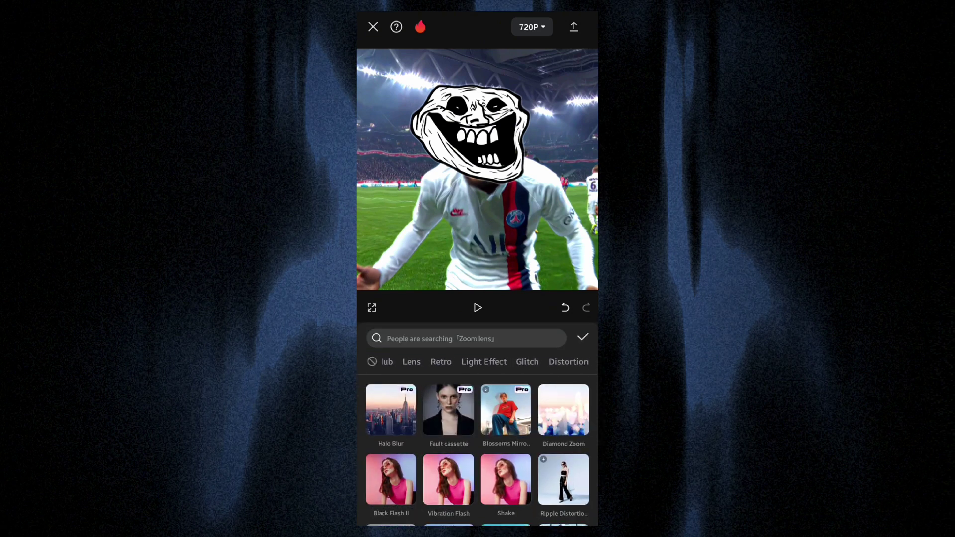
scroll(477, 361, "right", 2)
left_click(521, 362)
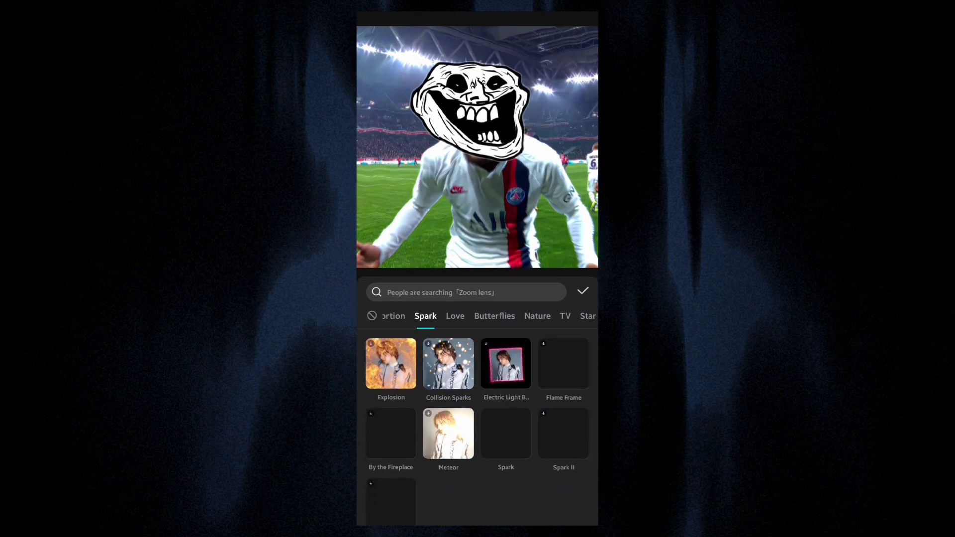
left_click(506, 410)
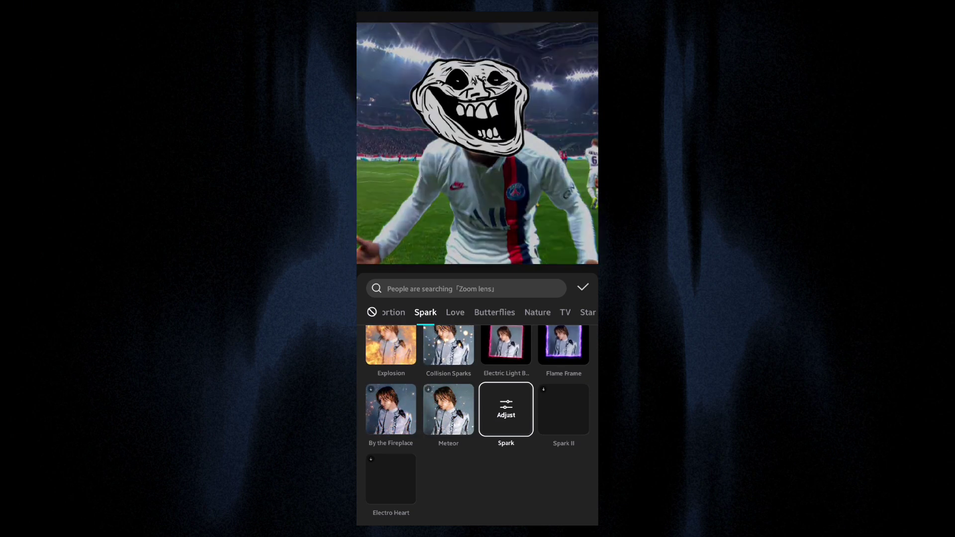
left_click(506, 409)
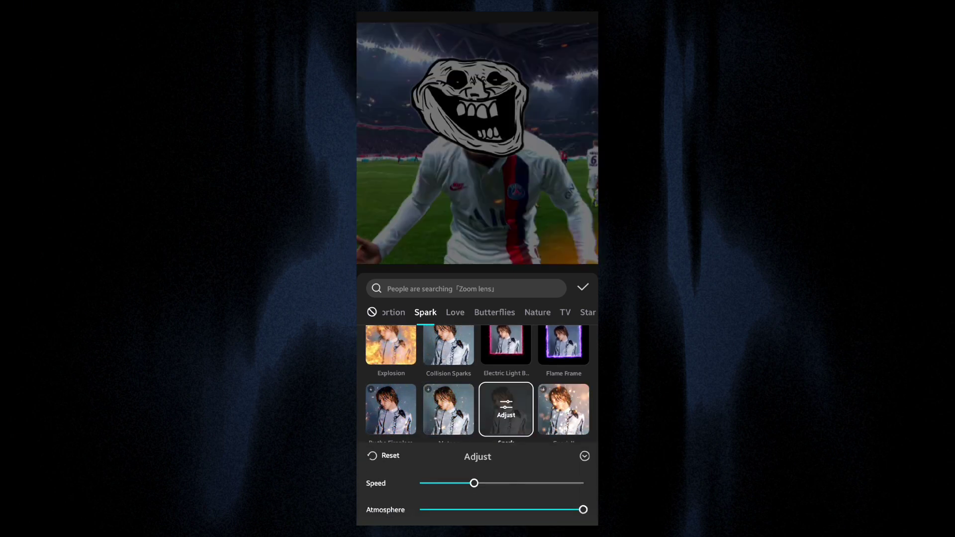
left_click_drag(475, 483, 498, 484)
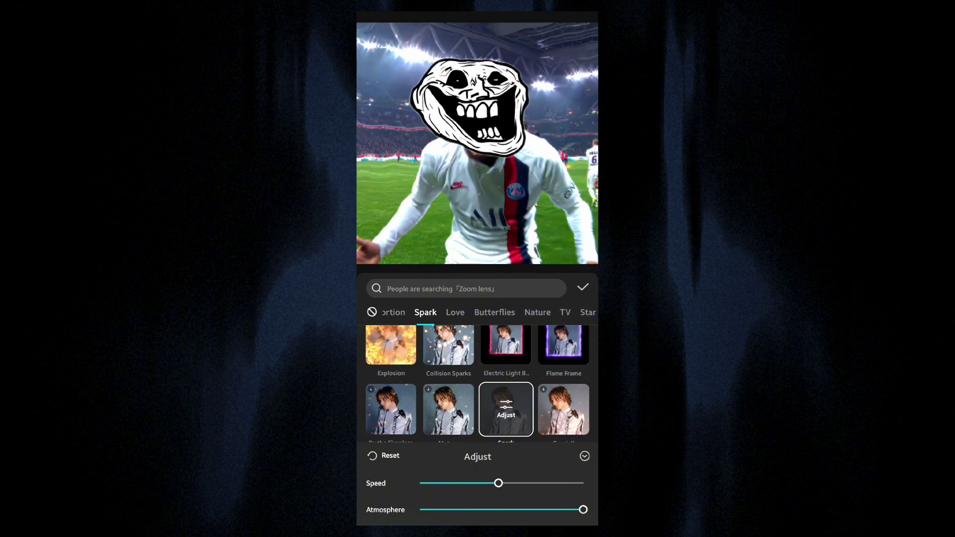
left_click(583, 287)
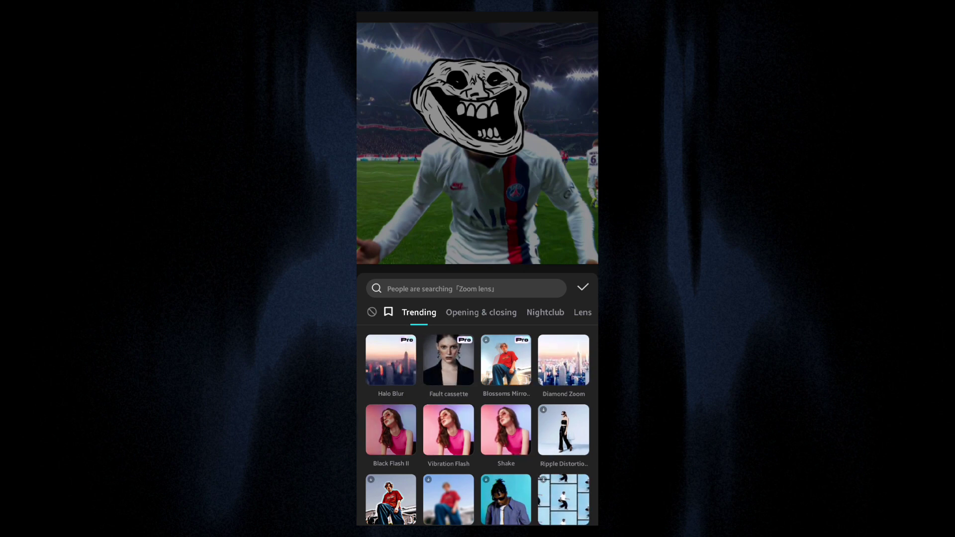
- Add a Shake effect with speed lowered to about 5 and intensity to 10
left_click(506, 430)
left_click(506, 428)
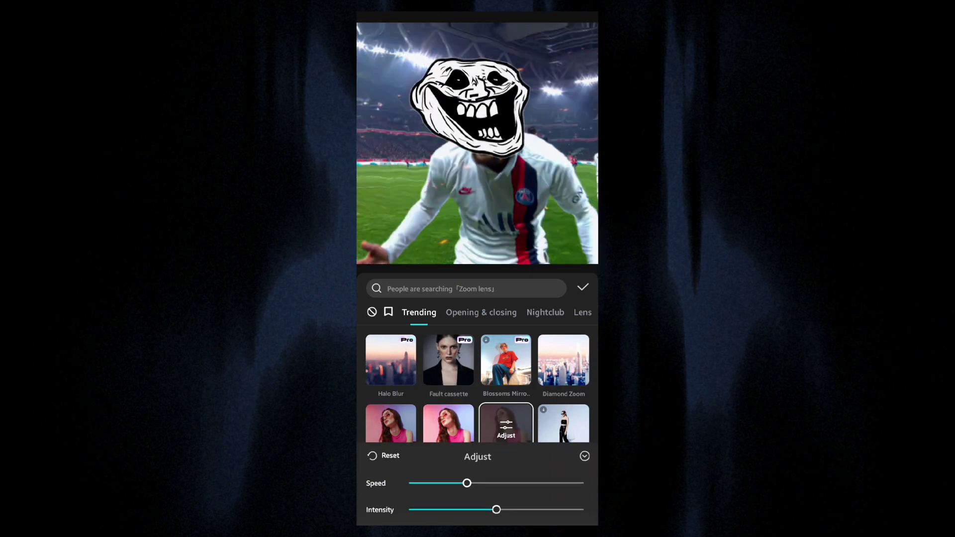
left_click_drag(466, 483, 429, 483)
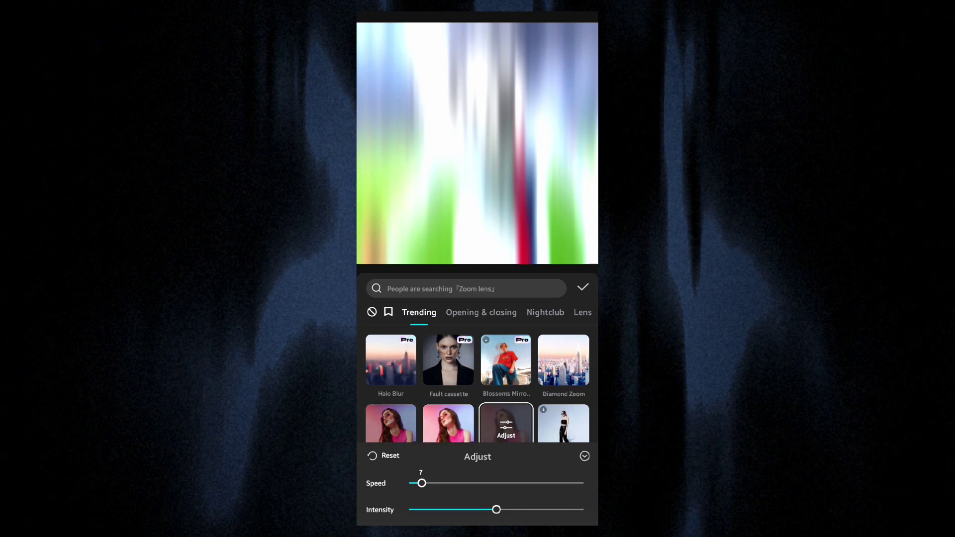
left_click_drag(422, 483, 418, 484)
left_click_drag(488, 510, 429, 510)
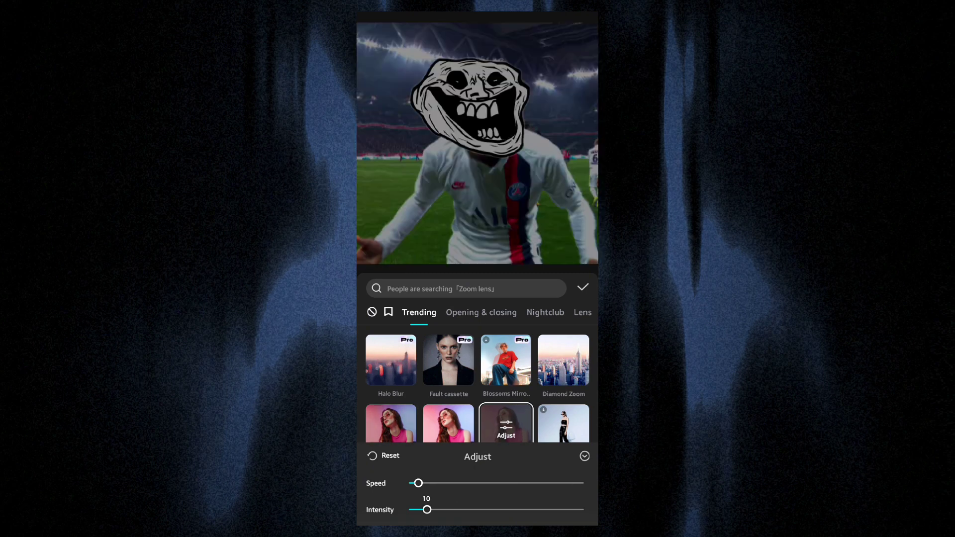
left_click(583, 287)
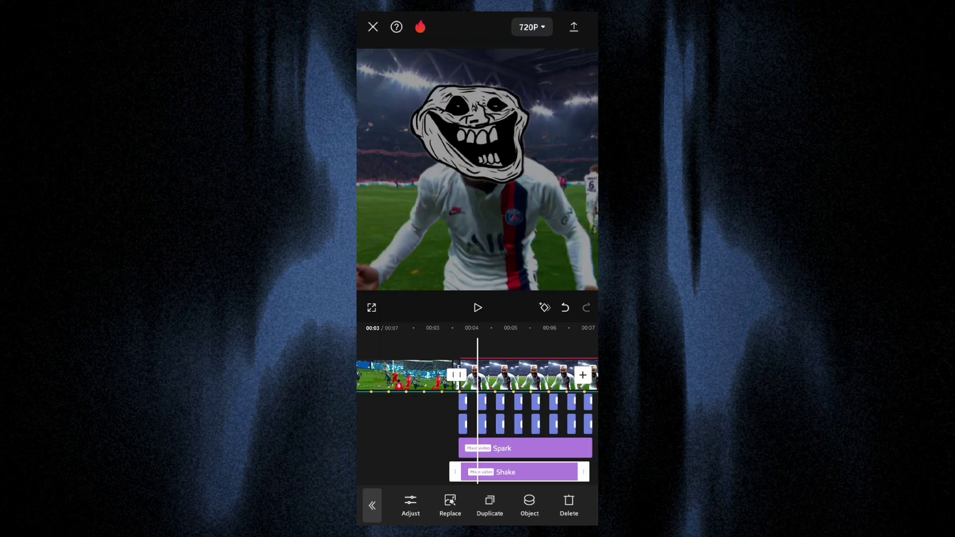
- Set the Shake effect's Object to All videos so the troll-face overlay also shakes
left_click(529, 505)
left_click(383, 451)
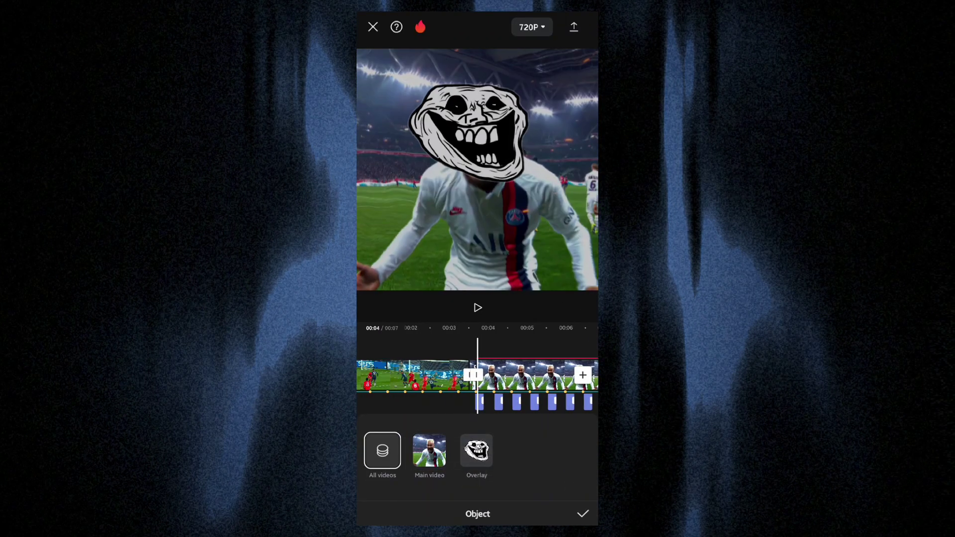
left_click(584, 514)
- Scrub through the celebration section to preview the shake and the troll-face frame
left_click_drag(500, 378, 478, 378)
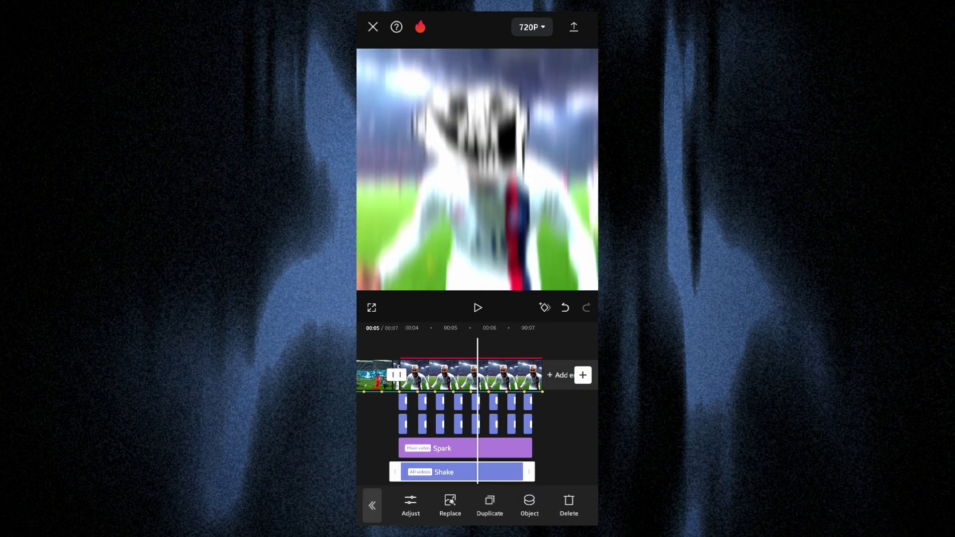
mouse_move(498, 379)
left_mouse_down()
mouse_move(422, 378)
mouse_move(493, 378)
left_mouse_up()
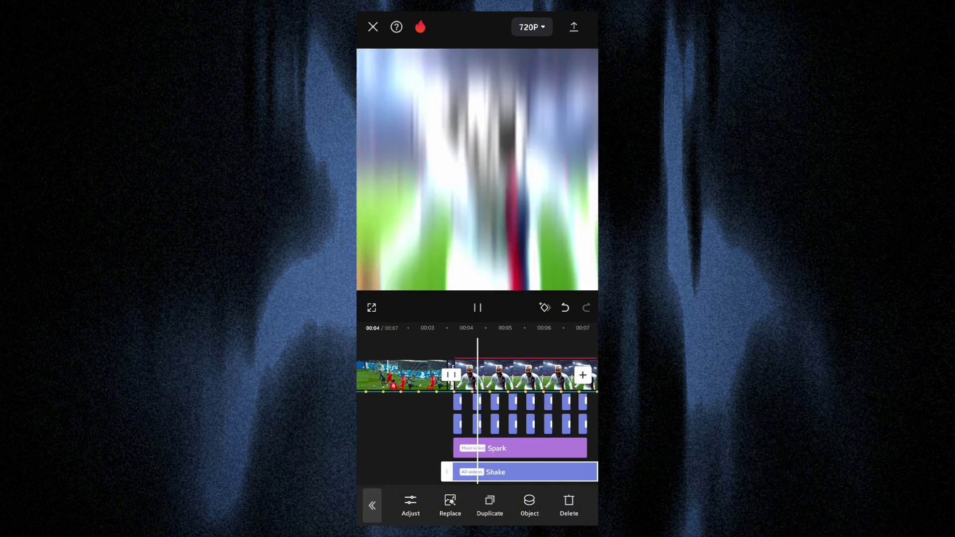
left_click_drag(423, 378, 500, 378)
- Add the Diamond Zoom video effect at the very start of the video
left_click(408, 438)
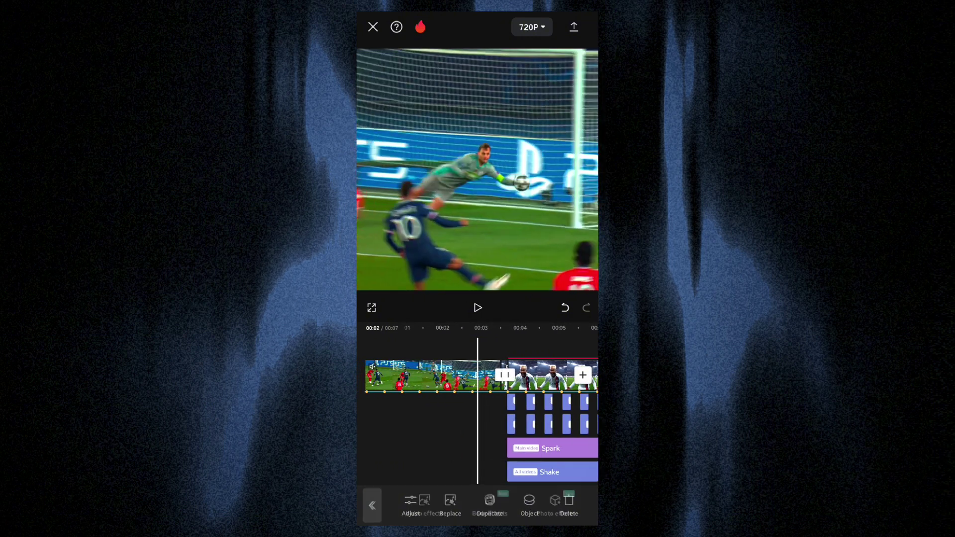
left_click_drag(437, 378, 515, 379)
left_click(372, 505)
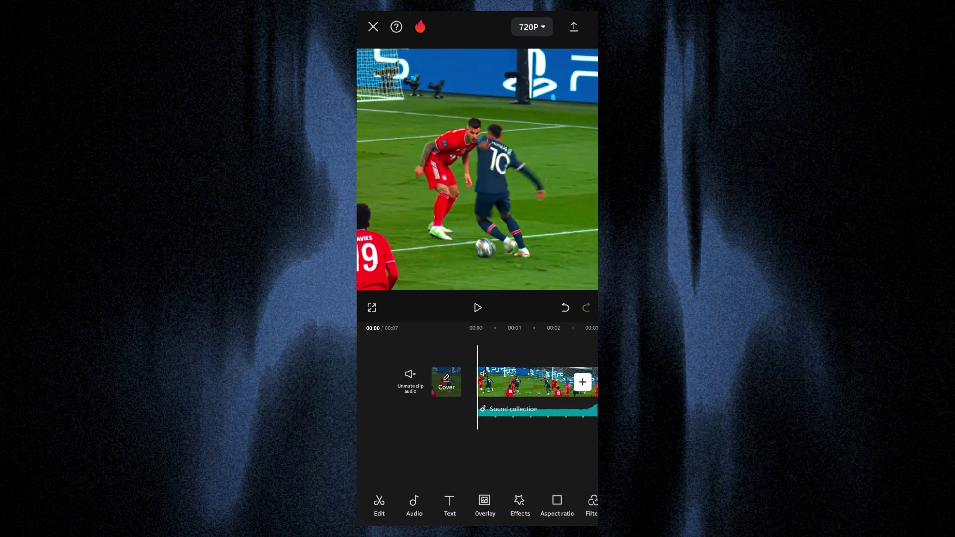
left_click(519, 505)
left_click(425, 505)
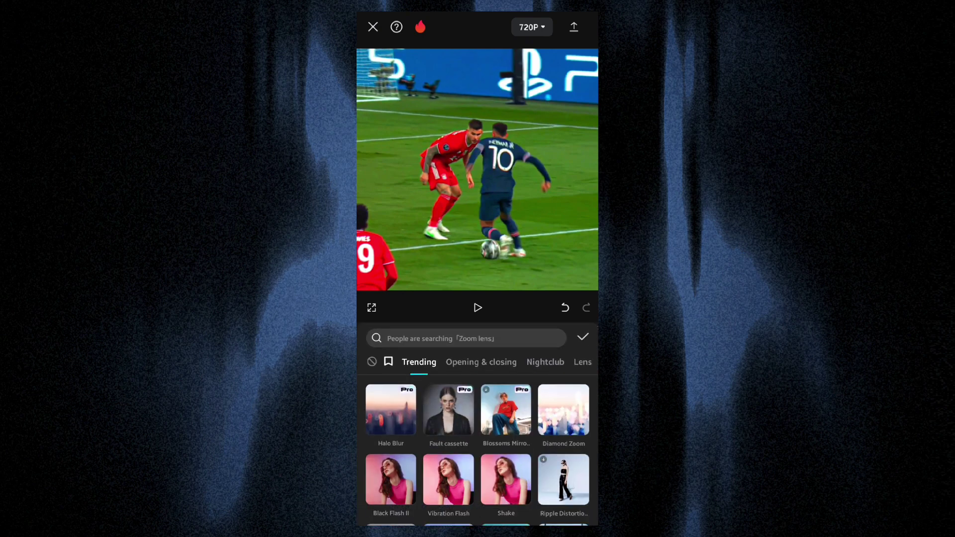
left_click(564, 410)
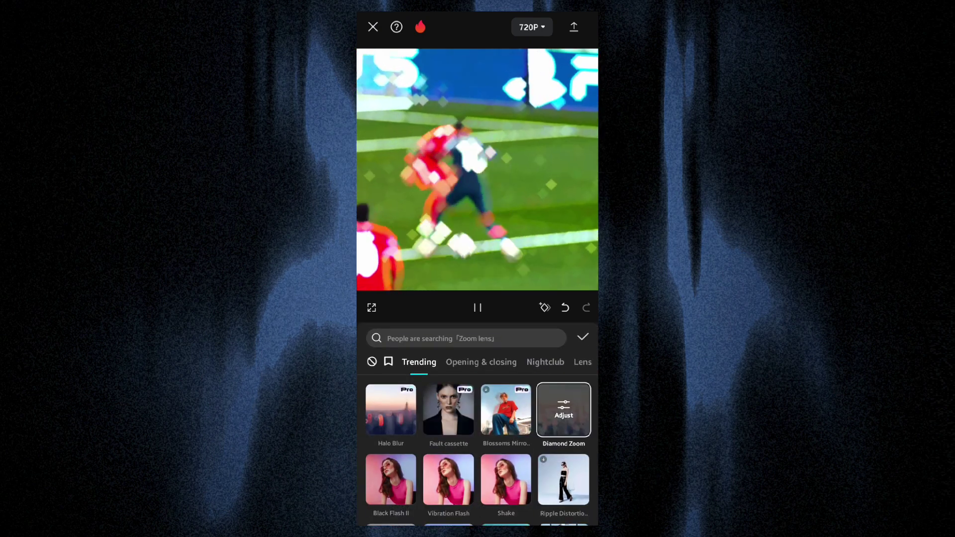
- Set Diamond Zoom intensity to 100 and horizontal to 30
left_click(564, 410)
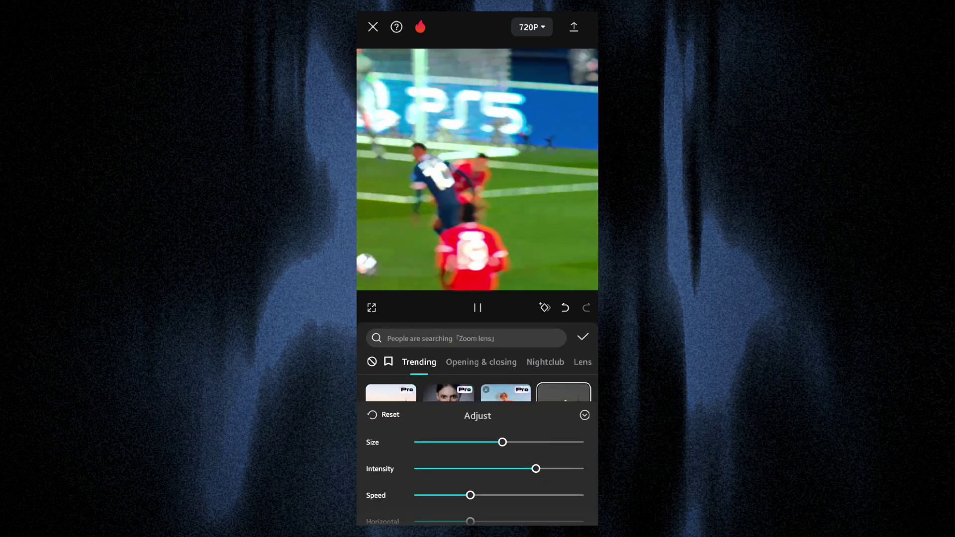
left_click_drag(536, 468, 583, 468)
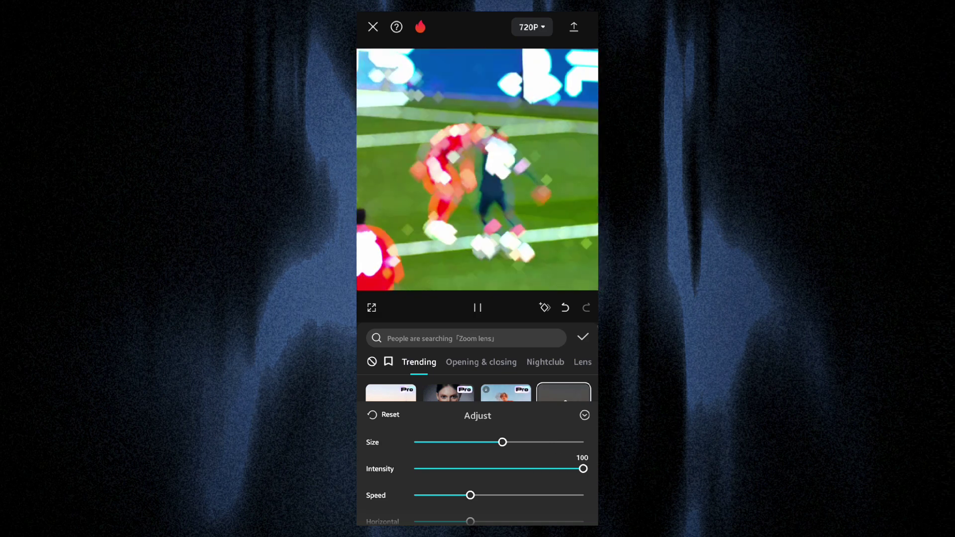
scroll(478, 473, "down", 2)
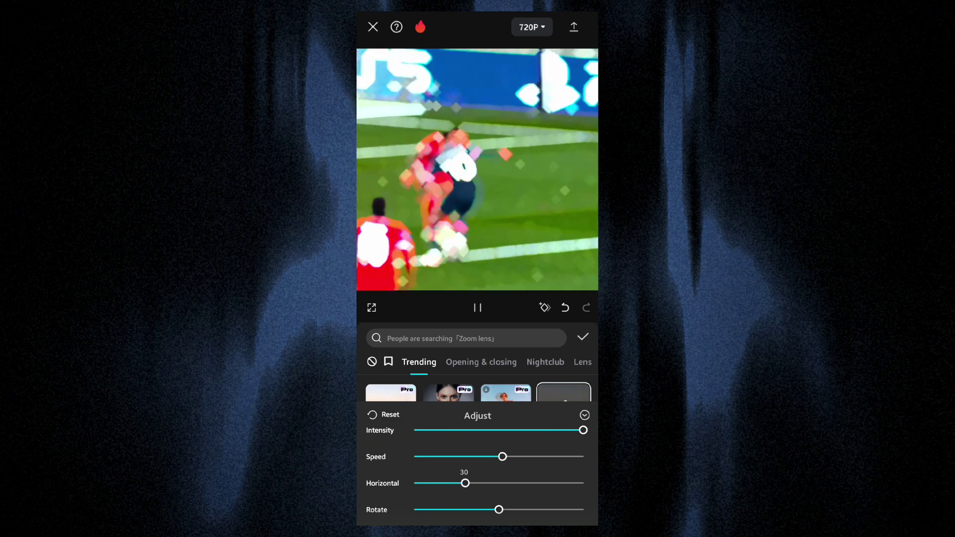
left_click(583, 337)
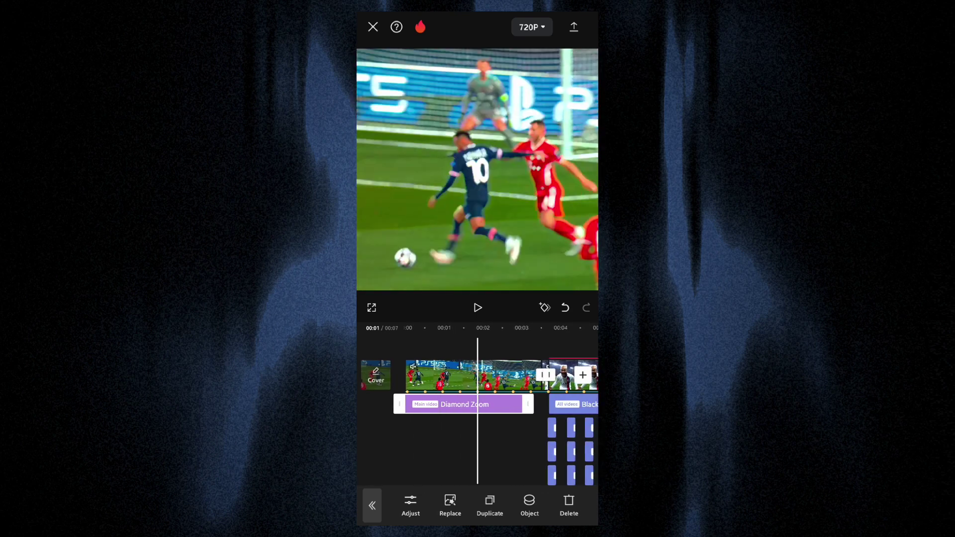
scroll(478, 378, "left", 5)
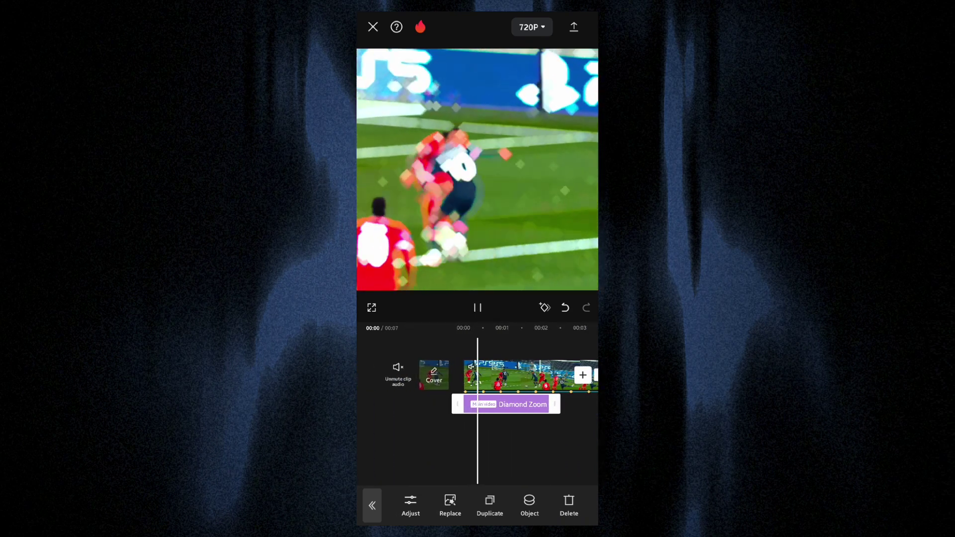
left_click(371, 506)
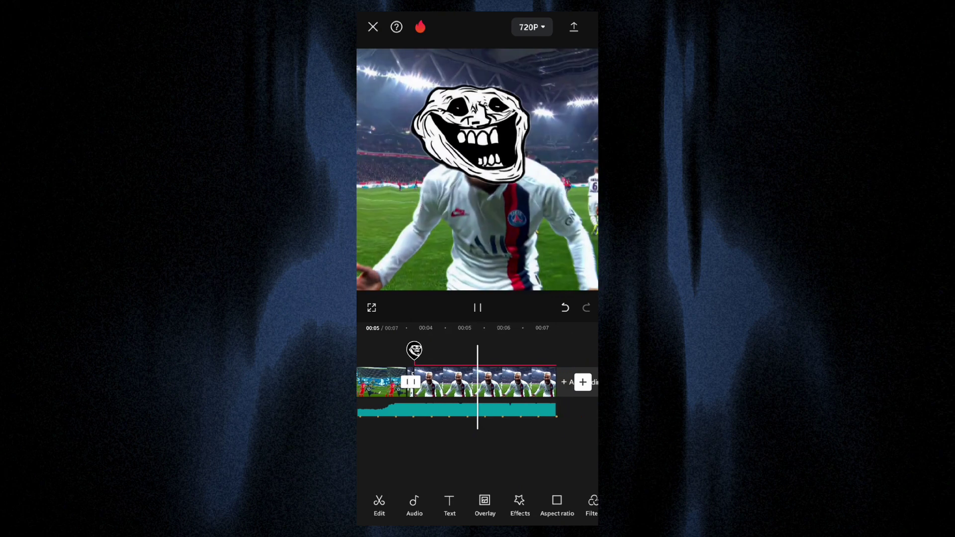
left_click(478, 307)
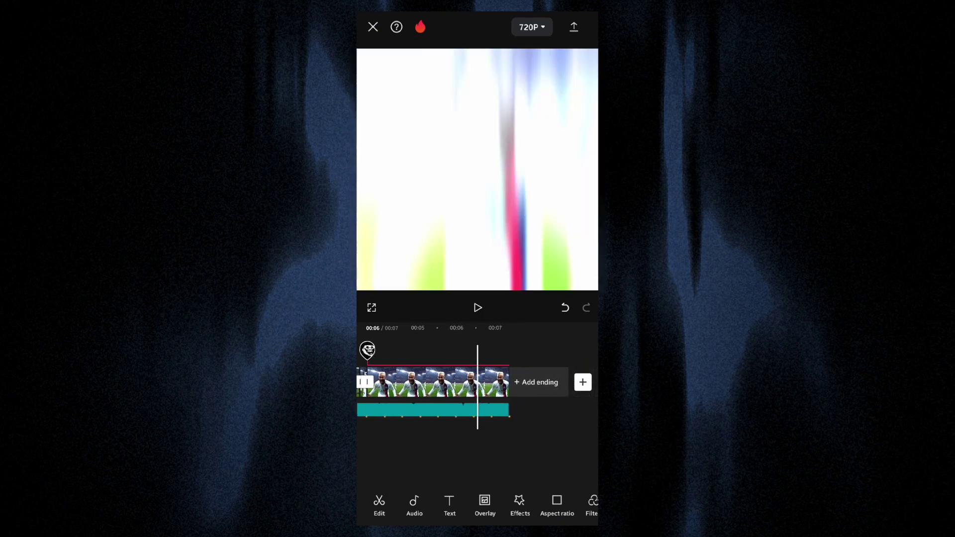
left_click_drag(447, 383, 577, 383)
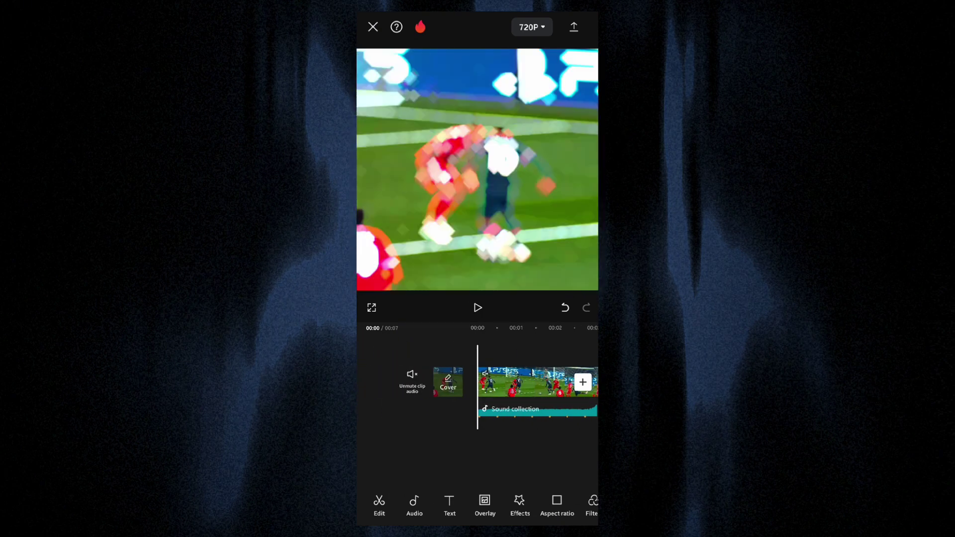
- Export the football edit at 1080p resolution and 30 fps
left_click(532, 27)
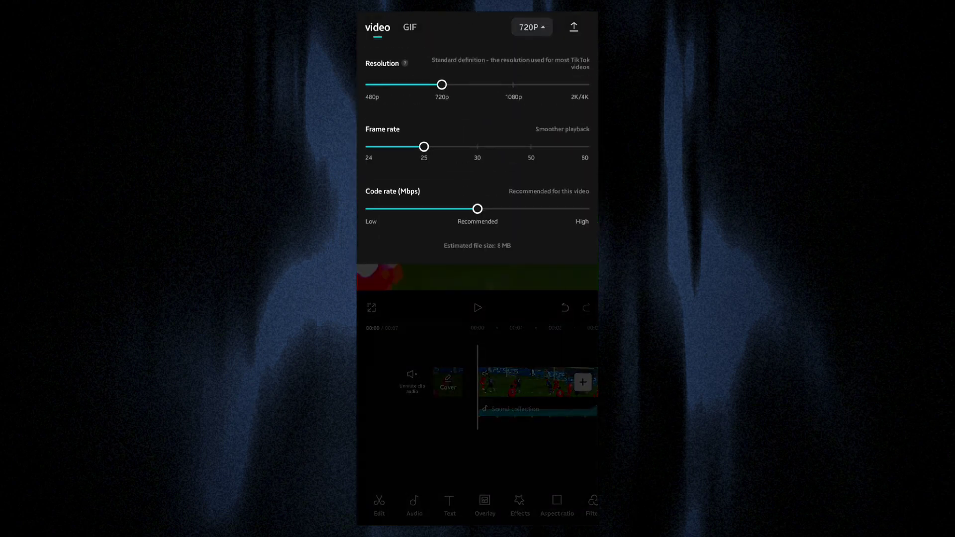
left_click_drag(442, 81, 513, 81)
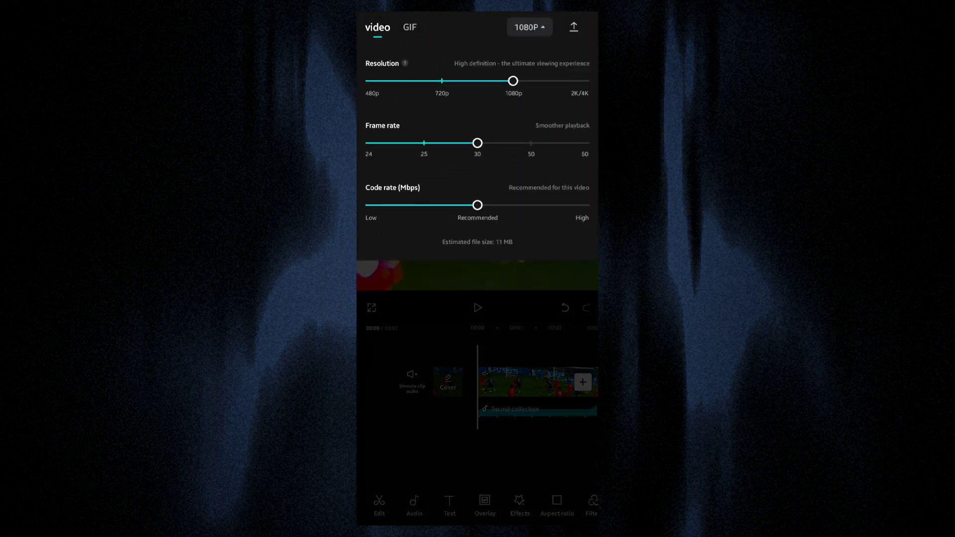
left_click(574, 27)
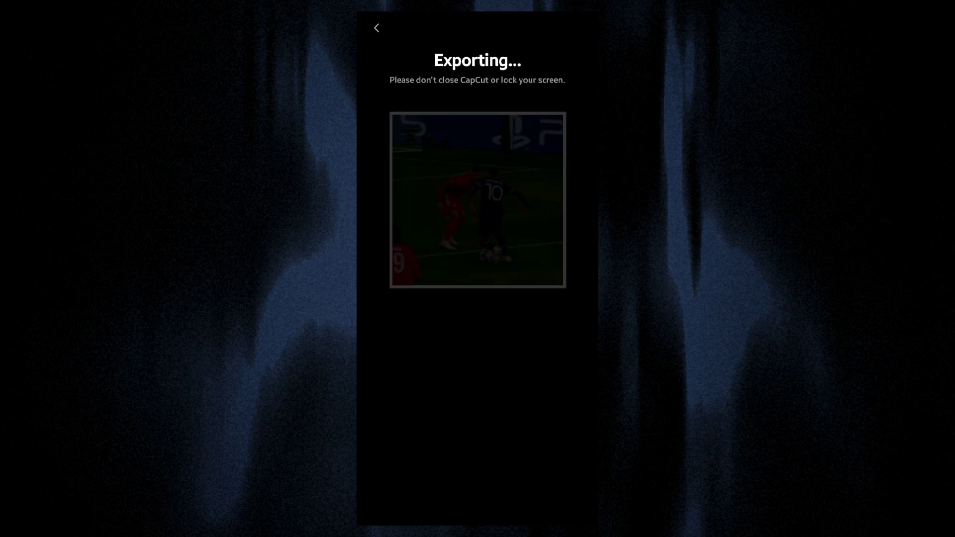